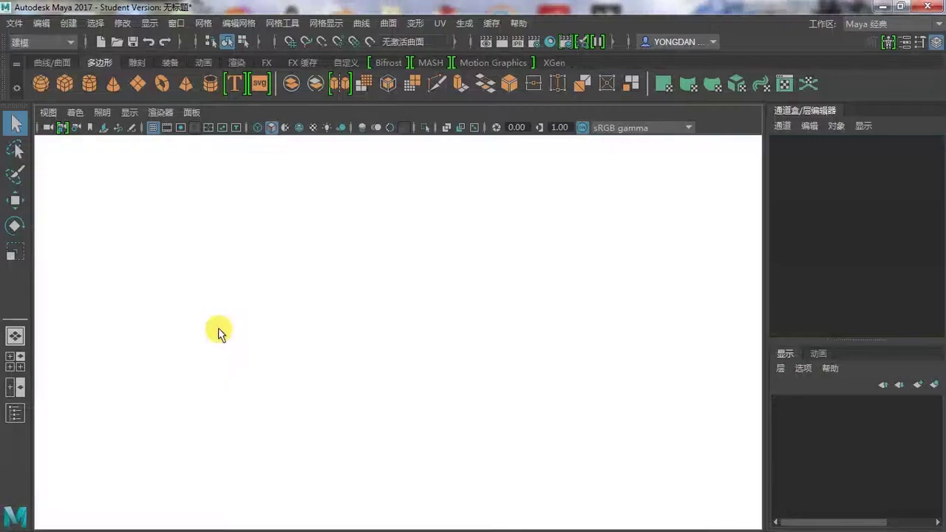
Step: Import the minion front JPG as a reference image plane in the front view
click(48, 112)
click(254, 432)
scroll(284, 283, down, 5)
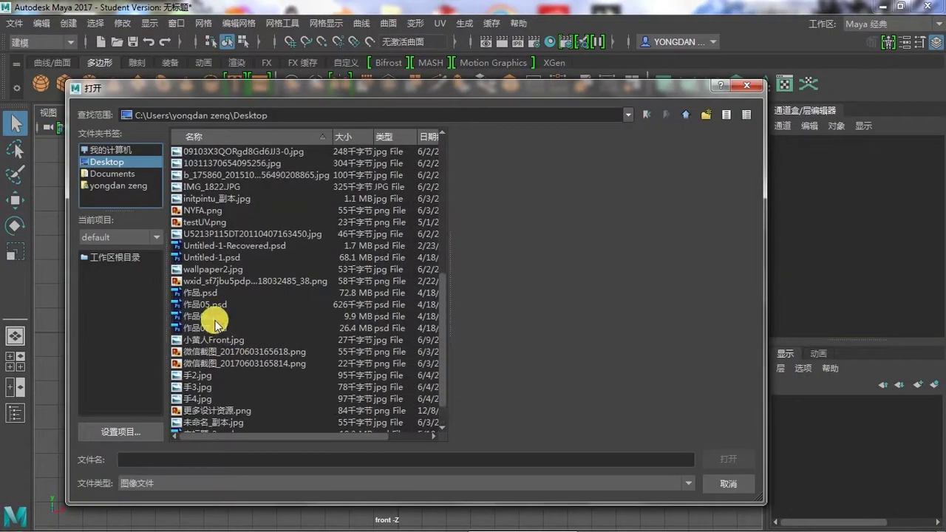
double_click(215, 313)
scroll(444, 291, up, 5)
scroll(444, 291, down, 5)
Step: Push the image plane back behind the origin and raise it so the minion stands on the grid
key(space)
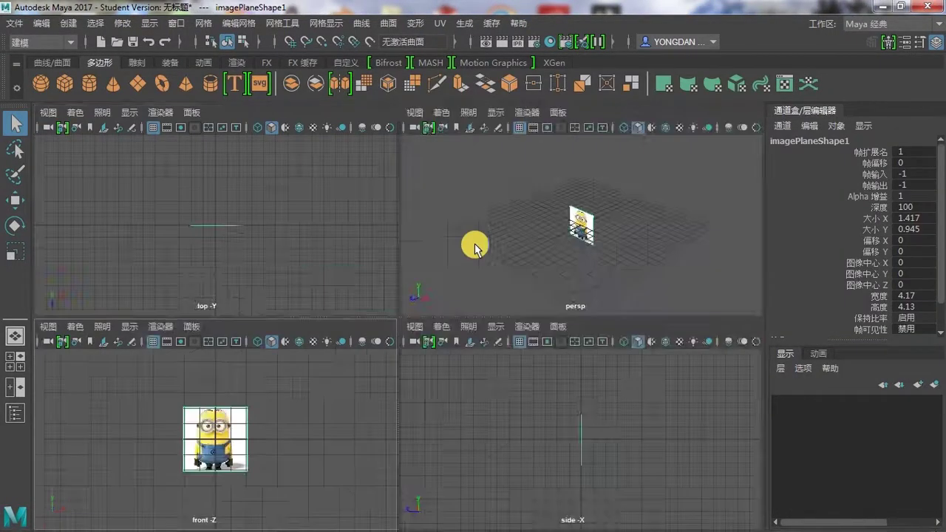
key(space)
mouse_move(344, 359)
mouse_down()
mouse_move(467, 294)
mouse_move(517, 251)
mouse_up()
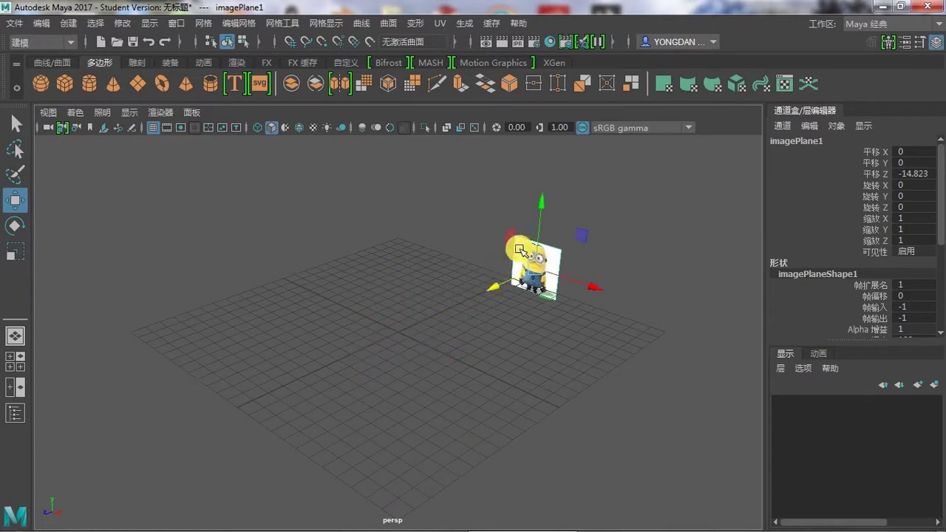
key(space)
key(space)
drag(392, 262, 390, 204)
key(space)
key(space)
middle_drag(499, 311, 393, 276)
key(space)
Step: Create a poly cube and smooth it with 2 divisions into a rounded ball
click(64, 84)
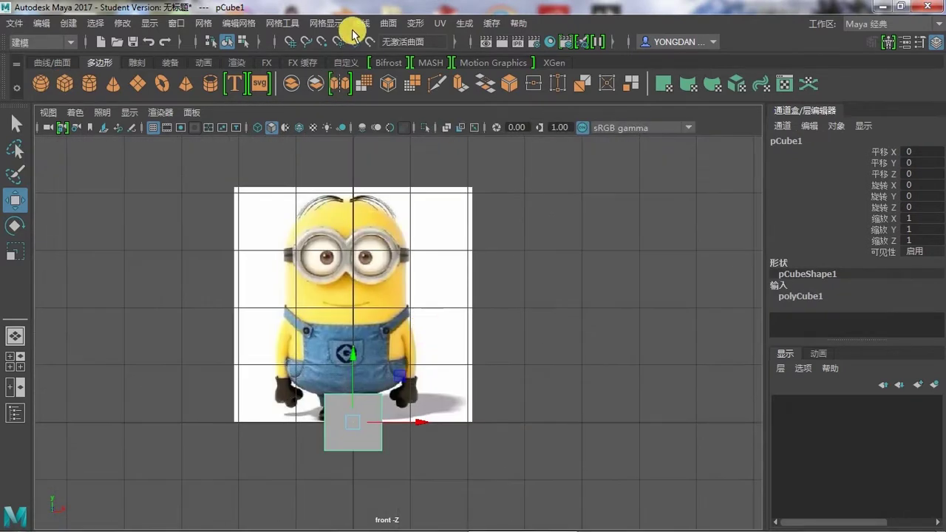
click(282, 23)
click(225, 153)
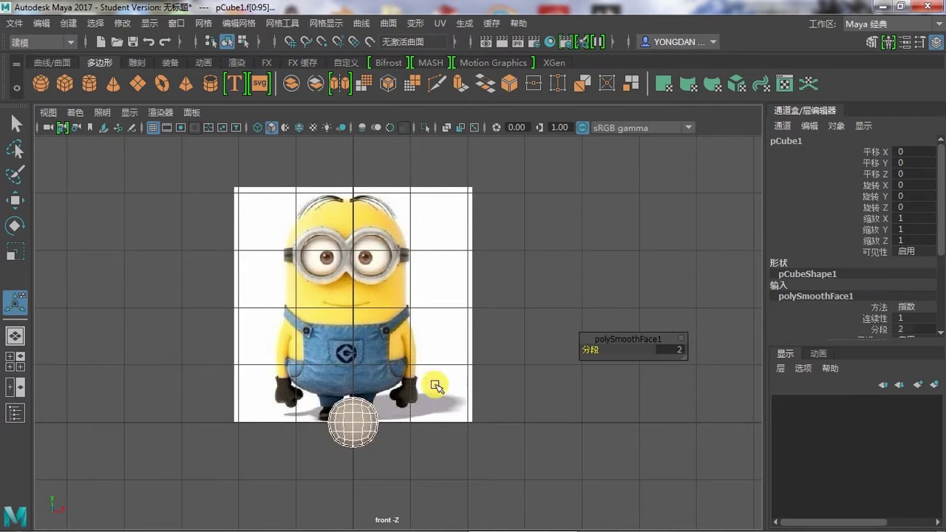
key(q)
Step: Scale the ball to 1.532 and place it at Y 1.416 over the head using X-ray
middle_drag(348, 208, 353, 295)
scroll(363, 262, up, 3)
scroll(363, 262, up, 3)
key(r)
mouse_move(384, 266)
mouse_down()
mouse_move(405, 268)
mouse_move(376, 269)
mouse_move(428, 268)
mouse_up()
key(alt+x)
key(w)
drag(360, 270, 391, 268)
key(w)
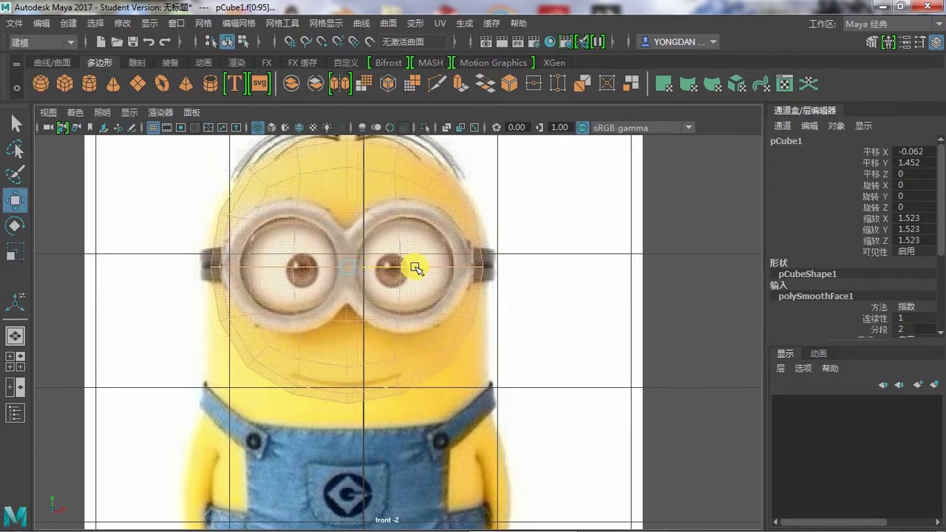
alt+middle_drag(416, 264, 570, 279)
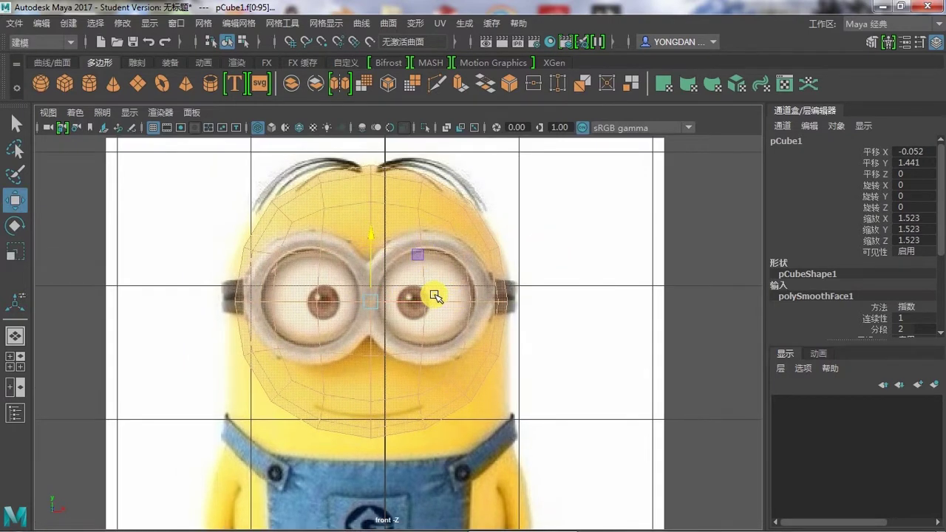
drag(369, 241, 371, 242)
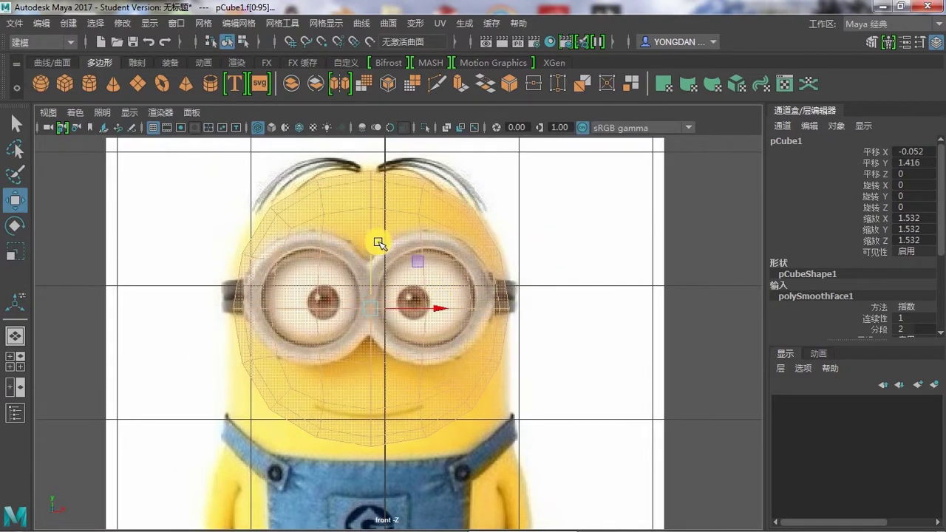
key(alt+x)
Step: Delete the ball's lower faces below the goggle line, leaving a dome
right_drag(376, 263, 375, 296)
drag(200, 323, 442, 423)
key(Delete)
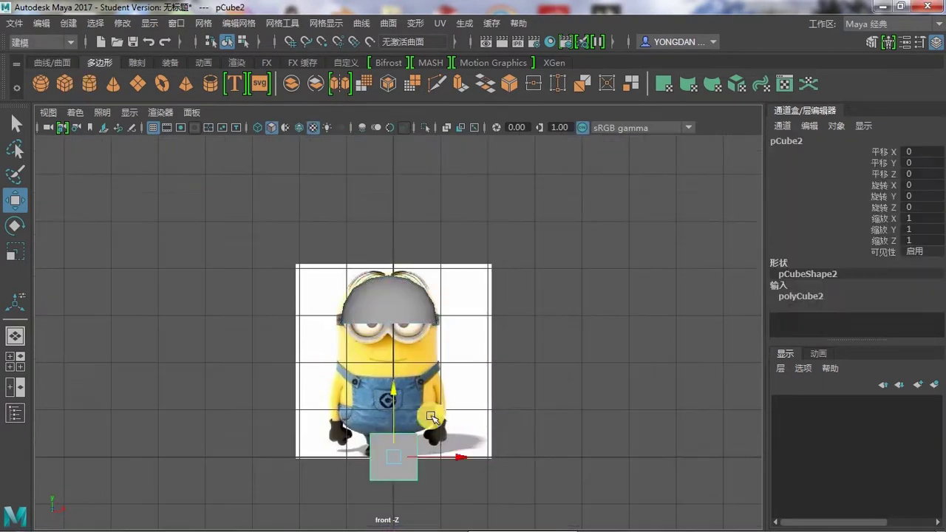
Step: Move the new cube up over the torso and give it 16 width subdivisions
drag(395, 399, 394, 309)
scroll(406, 318, up, 3)
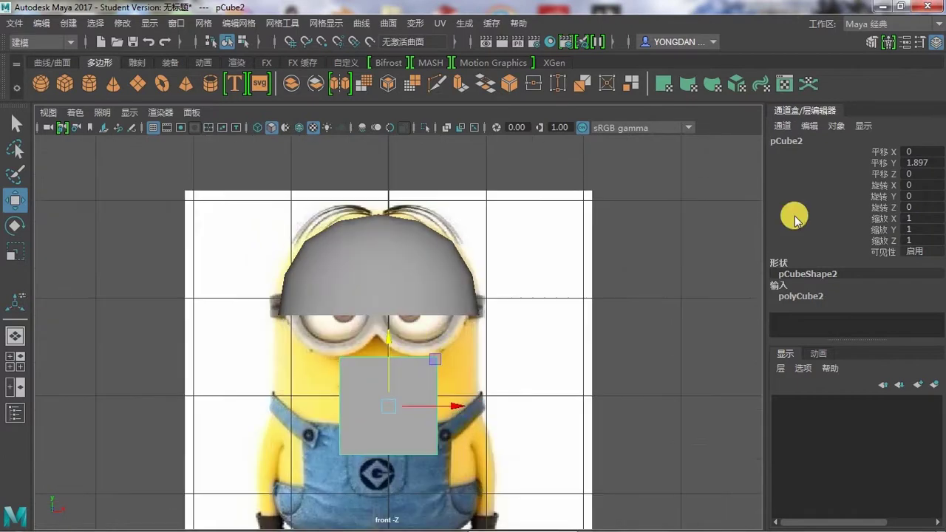
click(801, 296)
scroll(890, 292, down, 2)
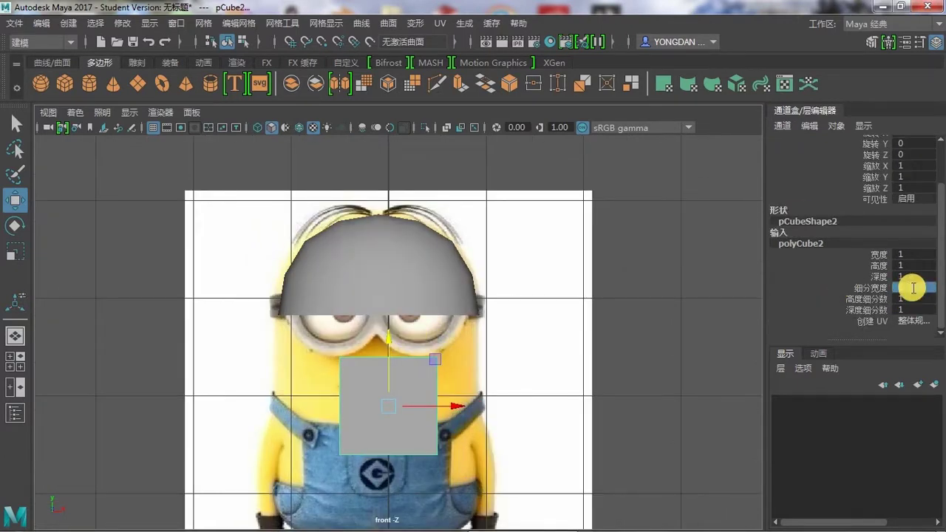
scroll(406, 394, up, 3)
scroll(460, 341, up, 2)
Step: Scale and position the cube over the minion's body in wireframe
key(r)
drag(377, 367, 434, 348)
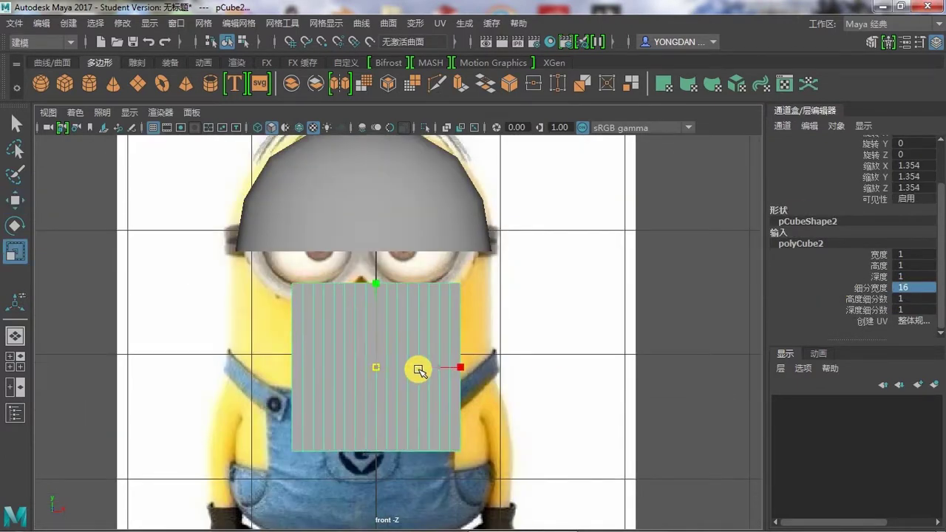
key(4)
key(w)
mouse_move(386, 370)
mouse_down()
mouse_move(372, 369)
mouse_move(384, 355)
mouse_up()
key(r)
key(w)
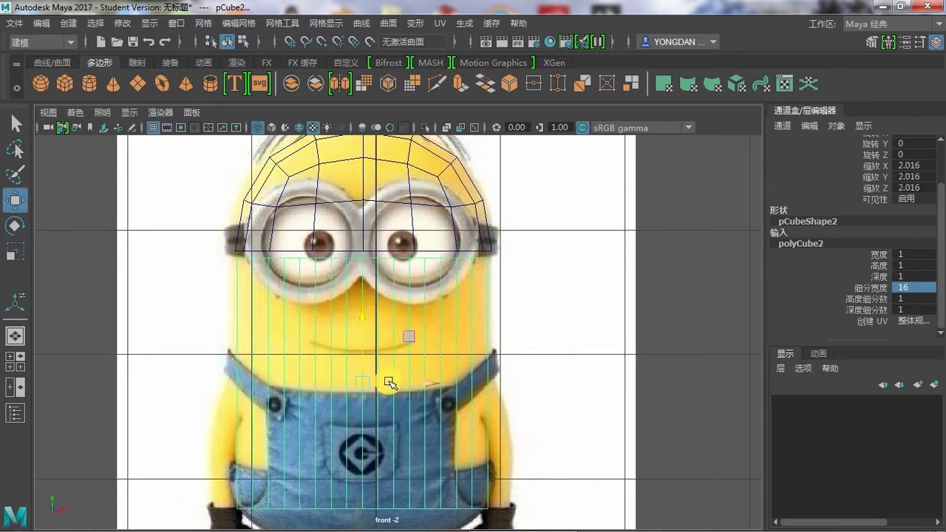
right_drag(390, 384, 360, 316)
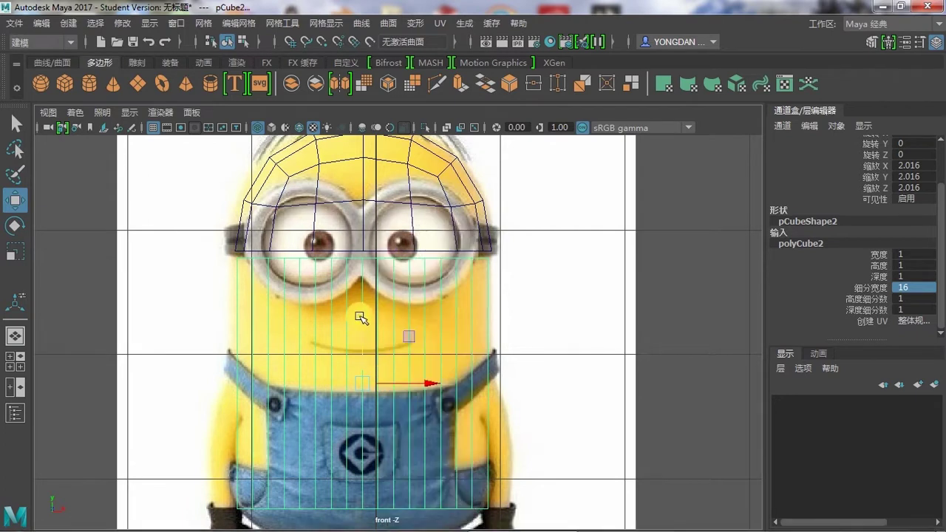
Step: Select the body cube and create a poly cylinder to replace it
click(376, 338)
key(space)
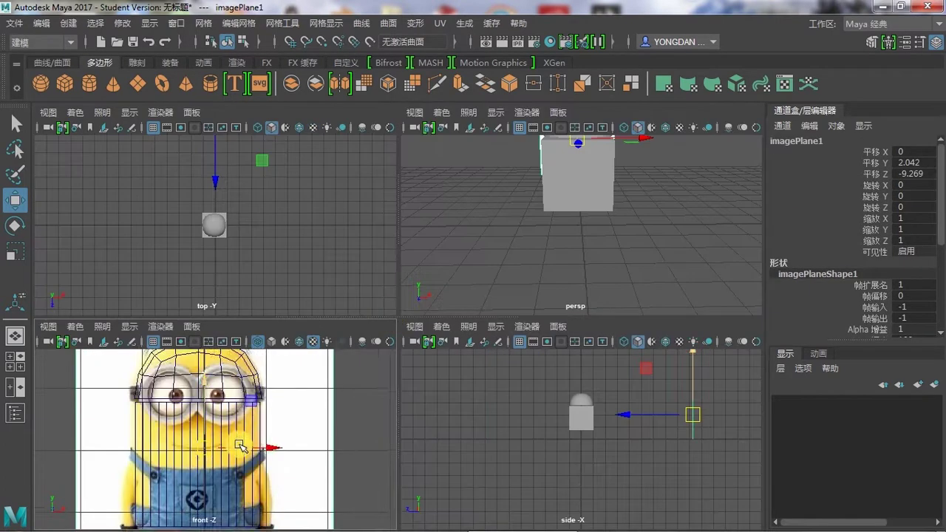
key(space)
key(space)
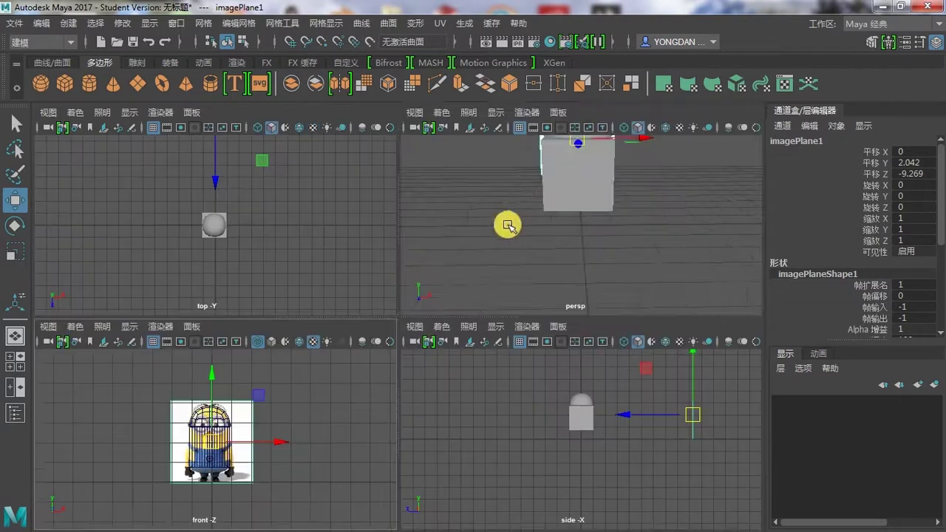
click(539, 246)
click(560, 228)
key(space)
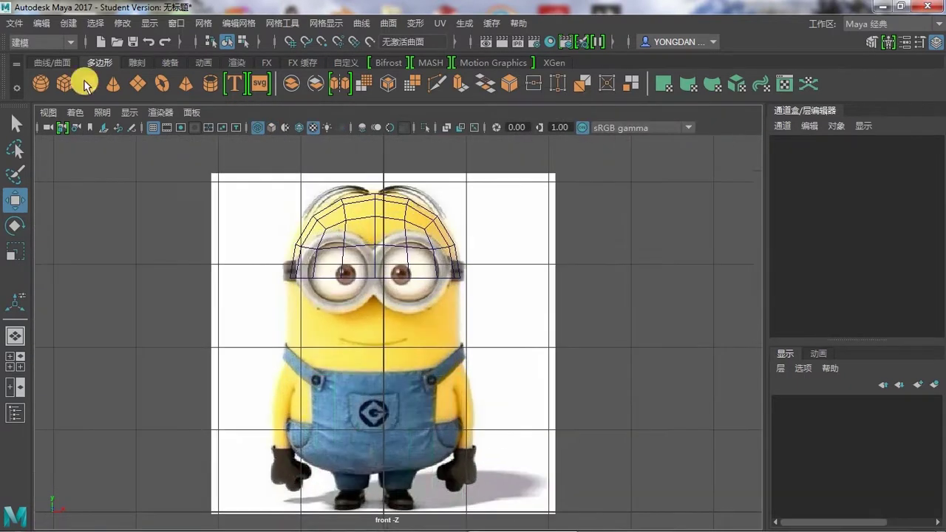
Step: Check the cylinder has 16 sides and enlarge it slightly to fit the body
click(807, 296)
click(873, 276)
scroll(396, 355, up, 2)
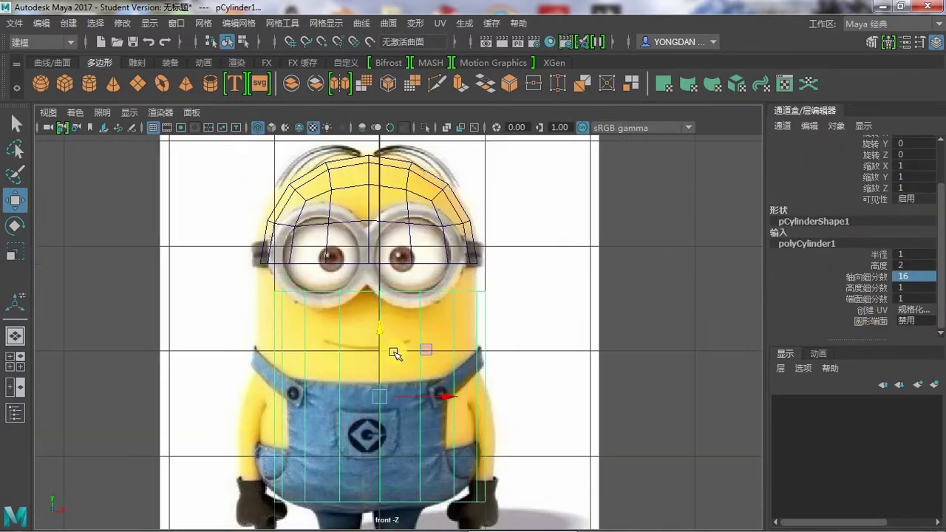
drag(386, 377, 398, 381)
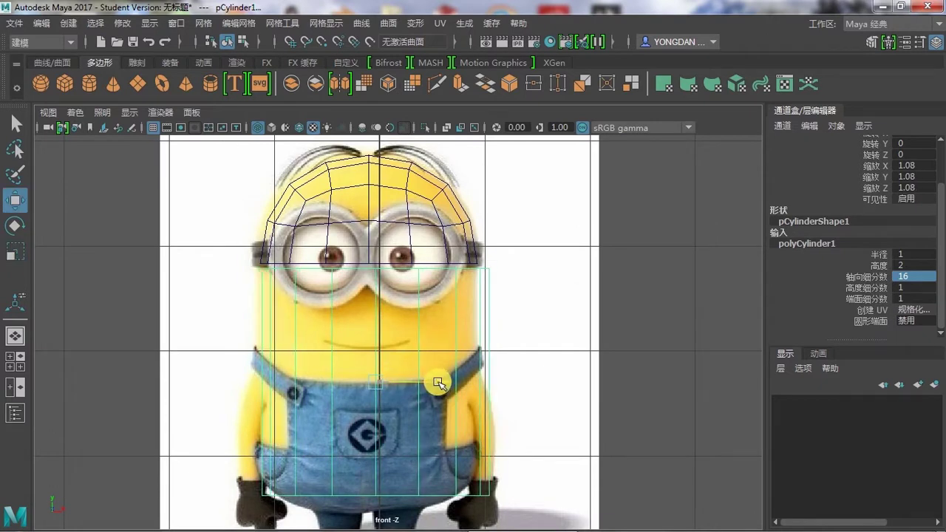
scroll(380, 313, up, 3)
scroll(444, 244, down, 5)
scroll(454, 270, up, 3)
Step: Move pCylinder1 left and down under the head dome over the body
key(space)
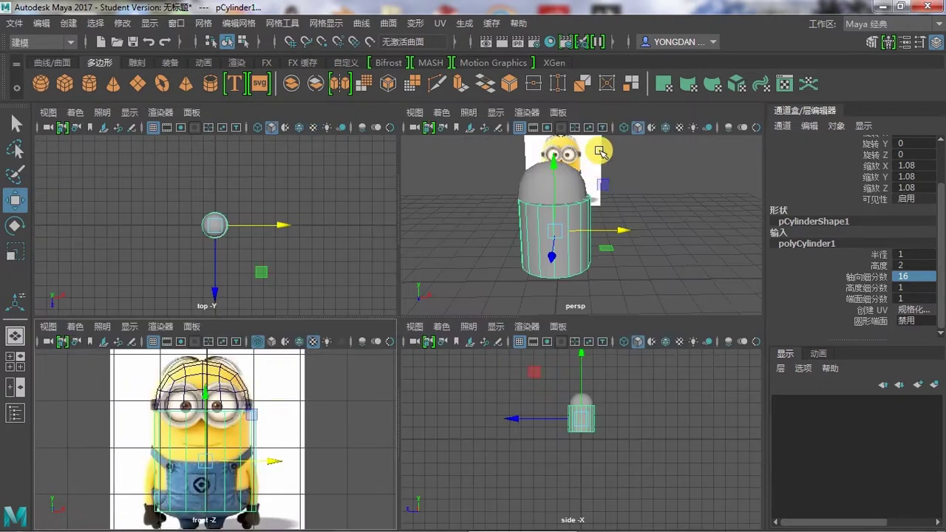
key(space)
click(333, 266)
scroll(334, 266, up, 2)
scroll(437, 323, up, 2)
click(369, 256)
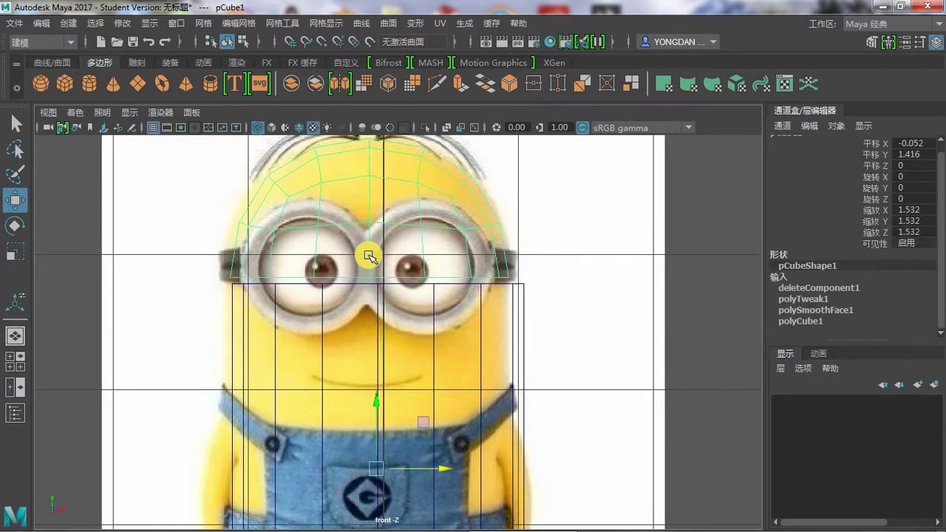
click(375, 328)
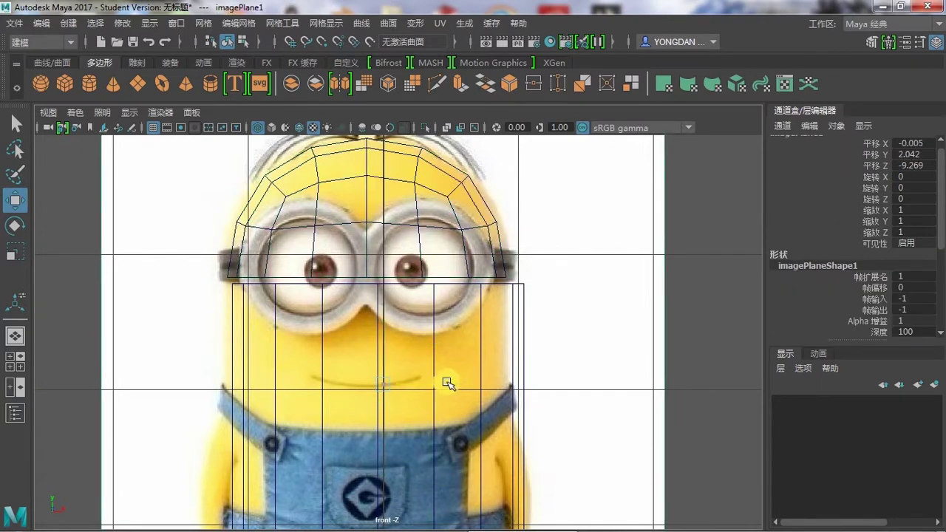
click(449, 431)
middle_drag(449, 431, 433, 429)
Step: Delete the cylinder's top and bottom cap faces, leaving an open tube
key(space)
key(space)
middle_drag(337, 279, 402, 351)
scroll(401, 351, up, 3)
right_drag(343, 118, 355, 174)
click(402, 369)
mouse_move(419, 376)
alt+mouse_down()
mouse_move(528, 523)
mouse_move(311, 366)
mouse_move(481, 317)
mouse_move(481, 412)
mouse_move(332, 361)
alt+mouse_up()
key(Delete)
click(438, 419)
click(369, 402)
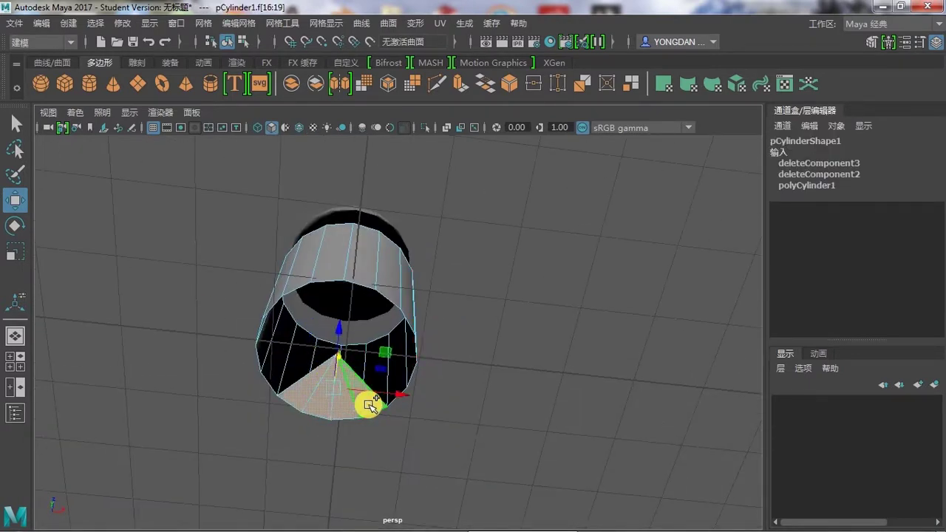
key(Delete)
alt+drag(369, 402, 416, 371)
Step: Shrink and nudge the open cylinder to fit the body in smooth-shaded view
key(space)
key(space)
right_drag(381, 170, 418, 137)
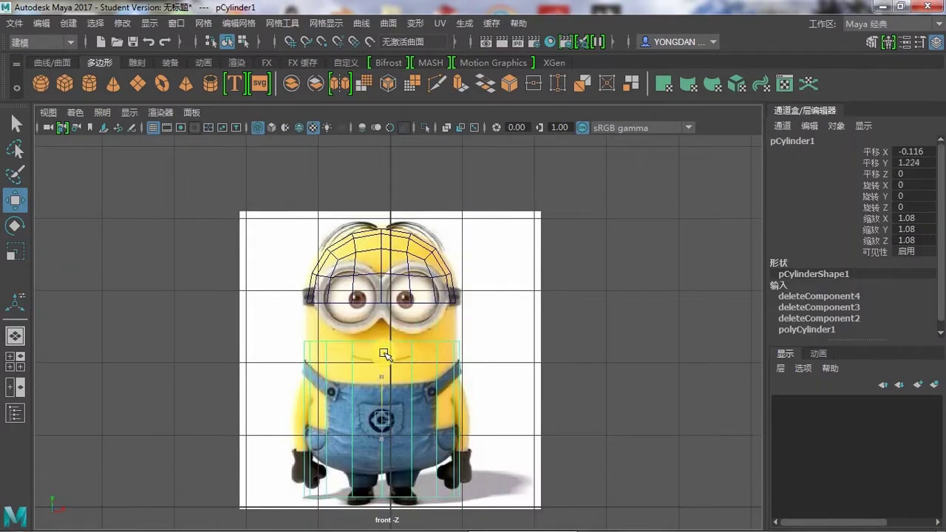
drag(367, 426, 358, 423)
key(5)
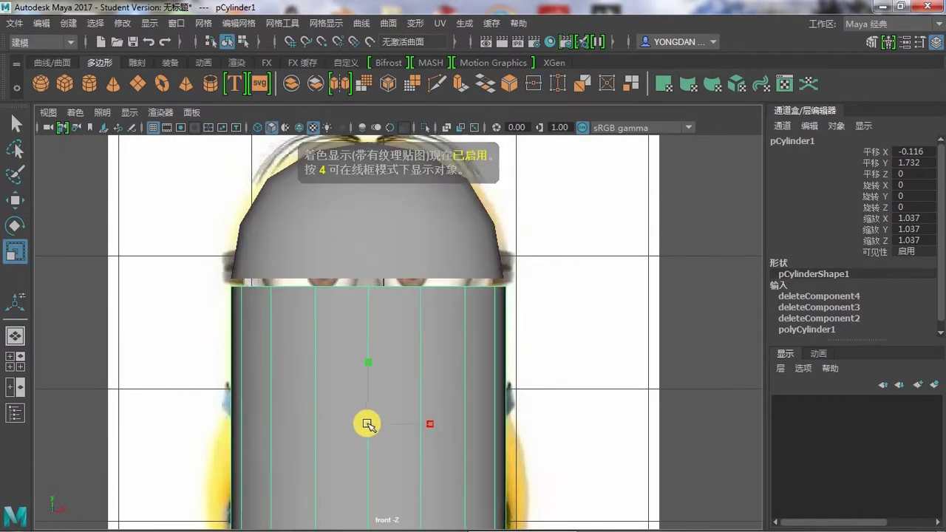
key(w)
drag(429, 422, 433, 424)
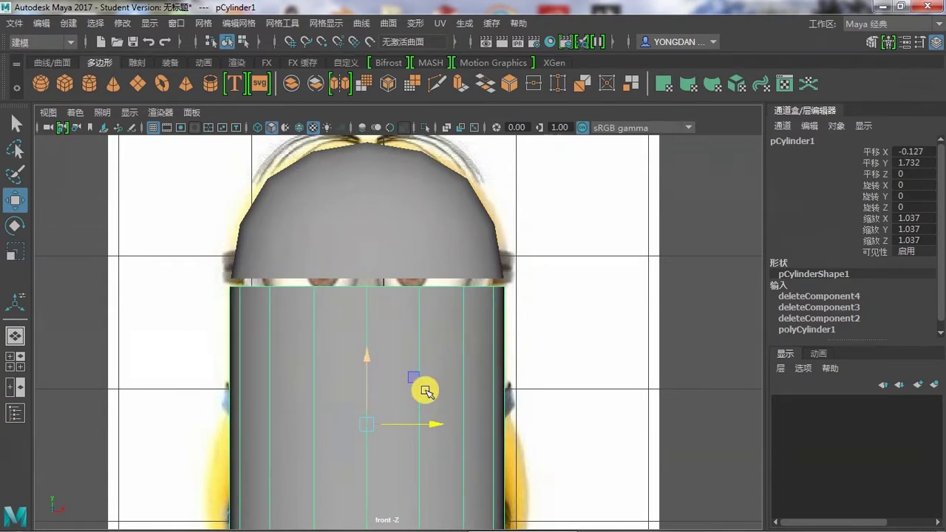
scroll(426, 390, down, 5)
click(521, 374)
Step: Create a second cylinder, pCylinder2, and move it up to the body's right
key(4)
click(90, 84)
alt+middle_drag(461, 390, 444, 317)
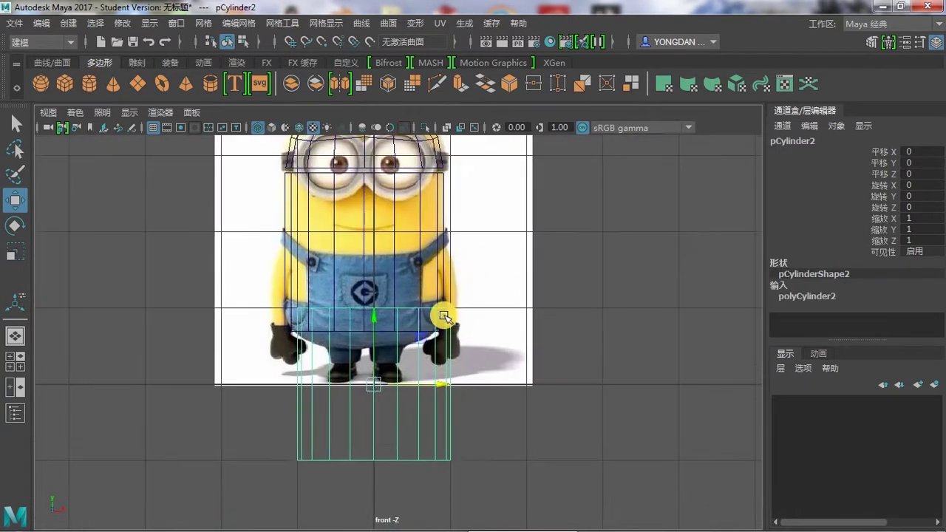
click(827, 299)
click(913, 276)
drag(439, 406, 601, 408)
drag(539, 338, 532, 201)
click(555, 244)
click(530, 281)
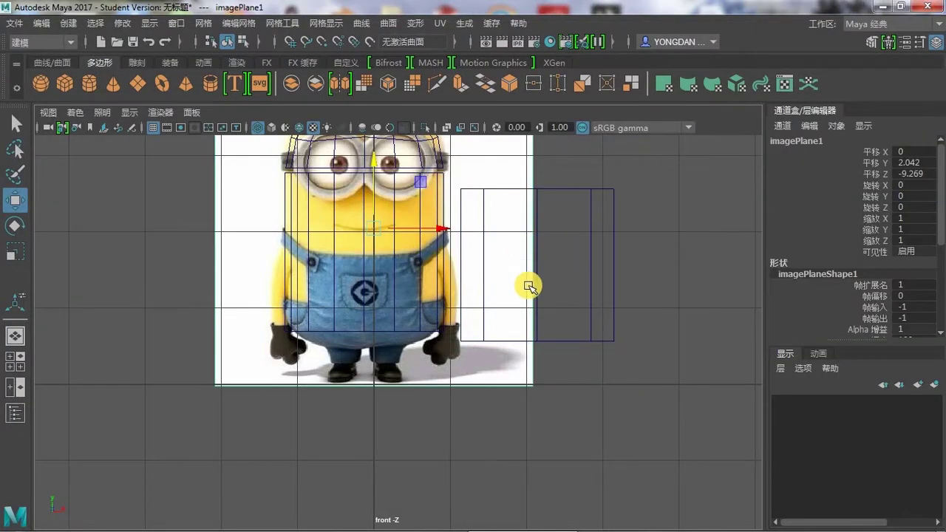
alt+middle_drag(601, 223, 594, 256)
click(594, 255)
scroll(594, 256, up, 2)
Step: Scale pCylinder2 to 0.1 with Y stretched to 0.517 and lower it beside the body
key(r)
drag(614, 323, 428, 333)
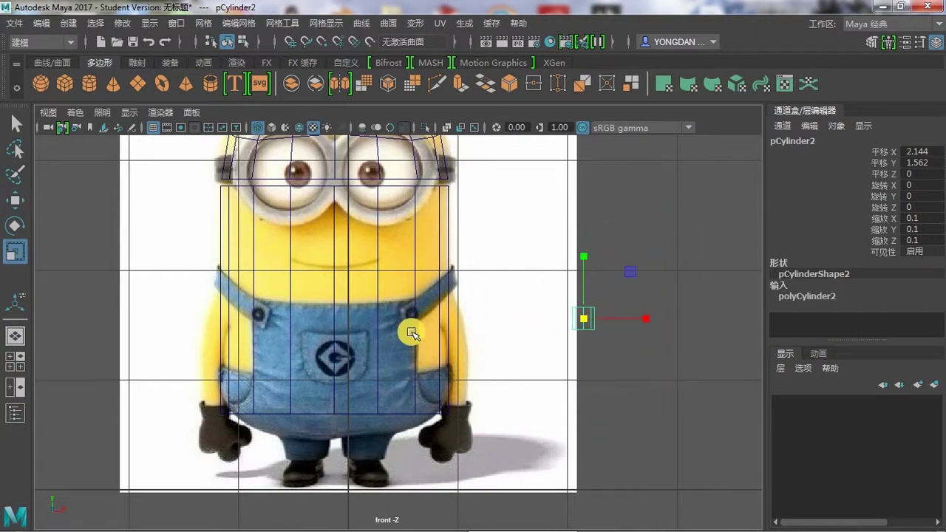
alt+middle_drag(412, 334, 430, 364)
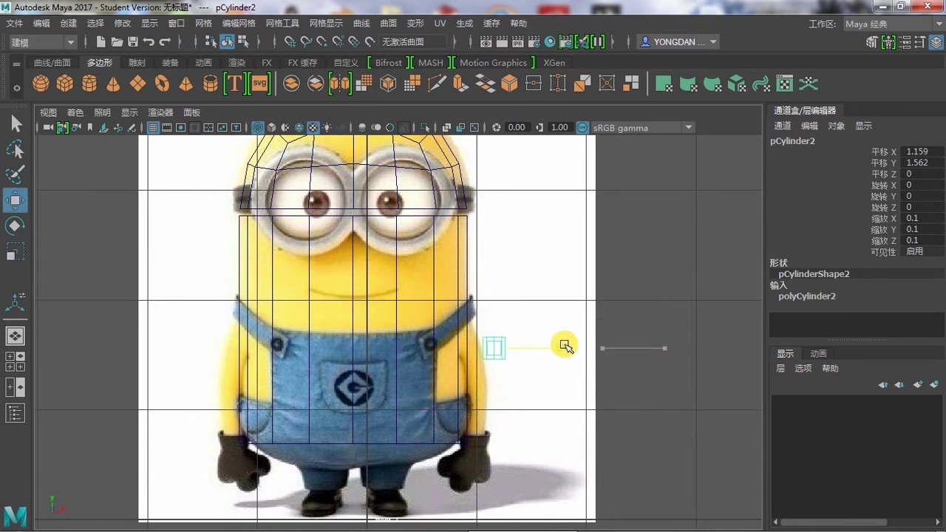
scroll(479, 278, up, 2)
drag(479, 278, 488, 252)
key(w)
drag(493, 292, 493, 269)
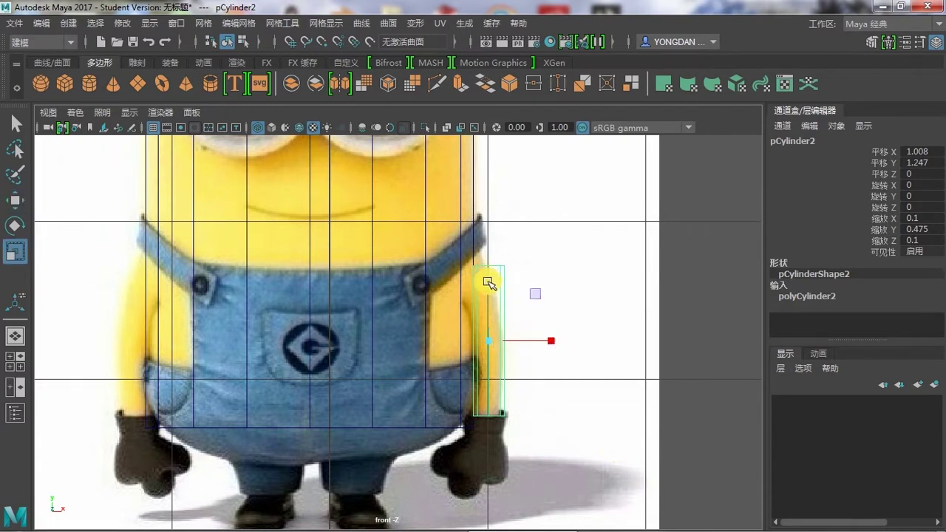
scroll(492, 269, down, 3)
Step: Set the arm's Rotate Z to 90 and move it horizontally beside the body at chest height
key(e)
click(915, 207)
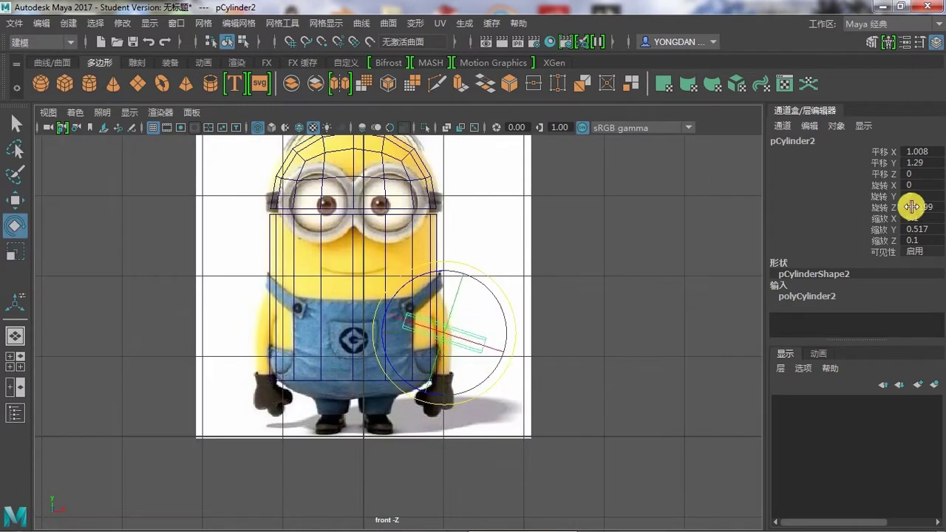
text(90)
scroll(518, 311, up, 3)
drag(534, 333, 517, 228)
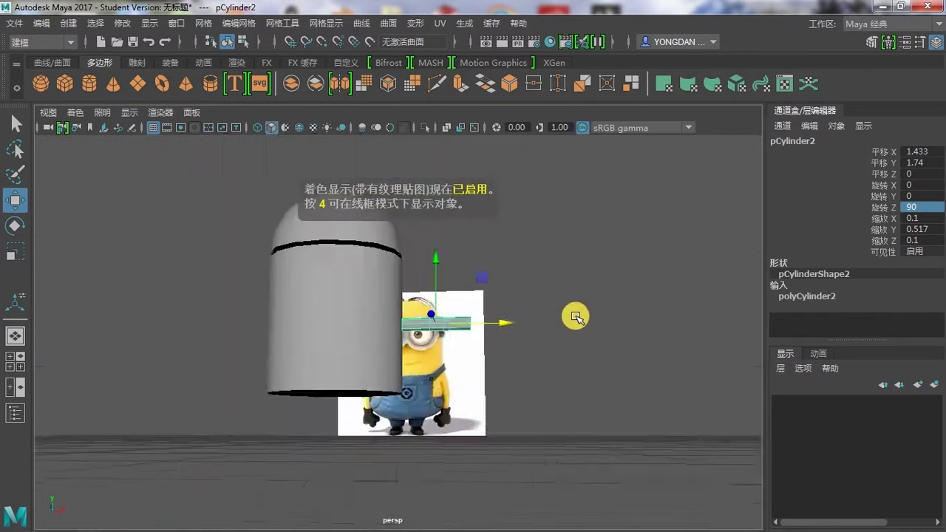
click(360, 317)
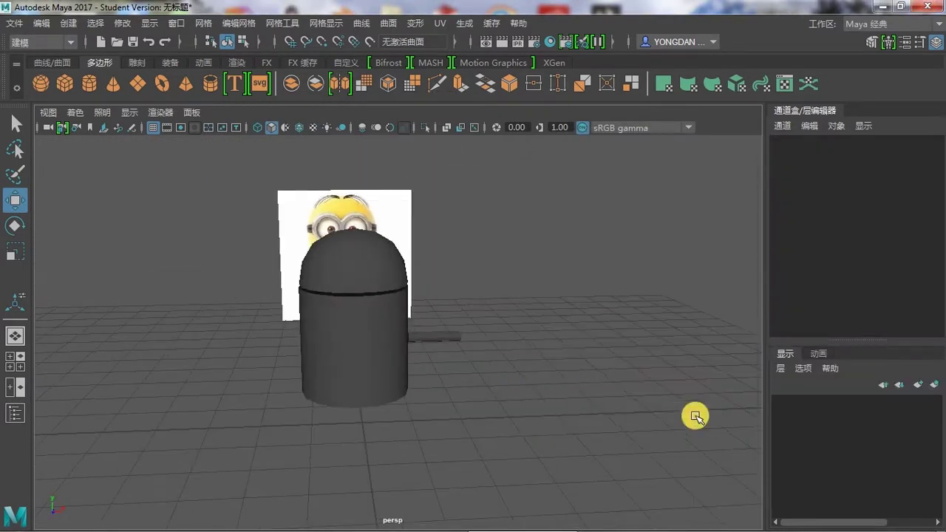
Step: Check the 3D view colour options and close the colour set editors
click(176, 23)
click(384, 226)
click(453, 227)
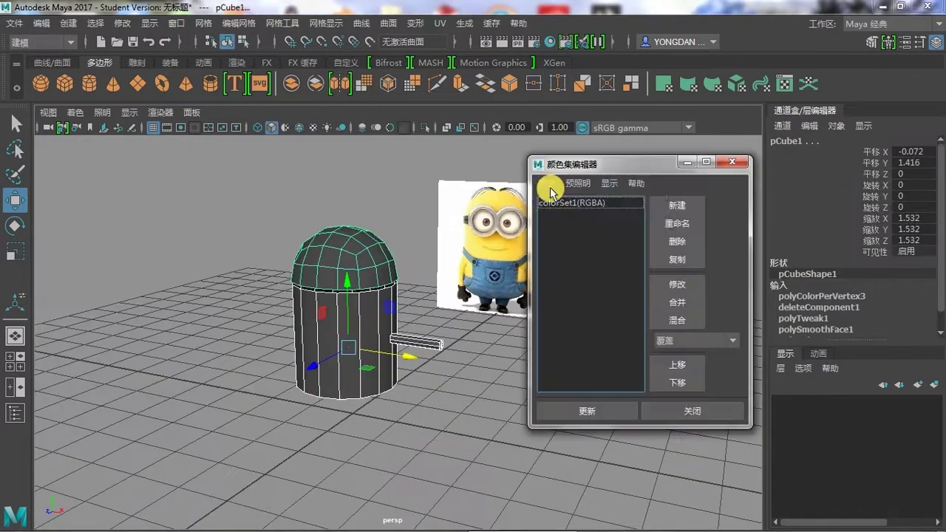
click(682, 411)
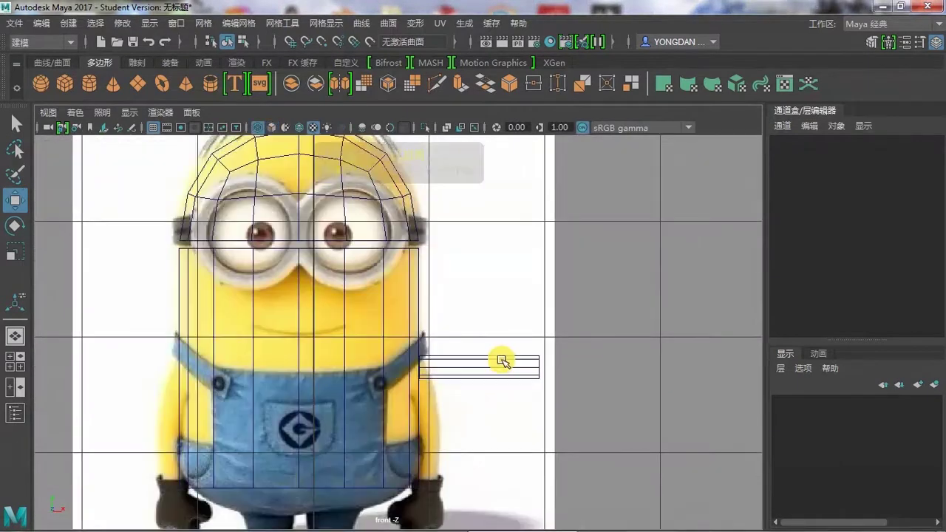
Step: Select the arm cylinder in the front view and paste a duplicate of it
click(488, 348)
click(503, 386)
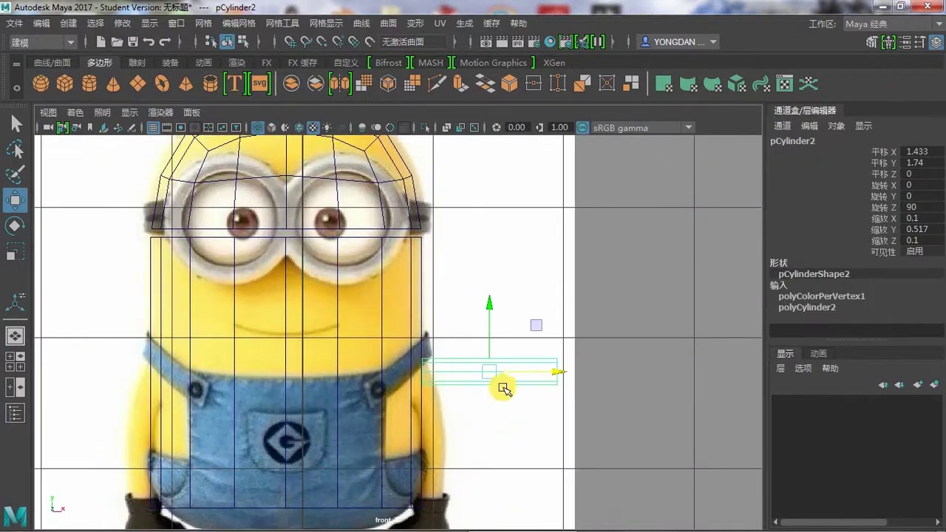
key(Up)
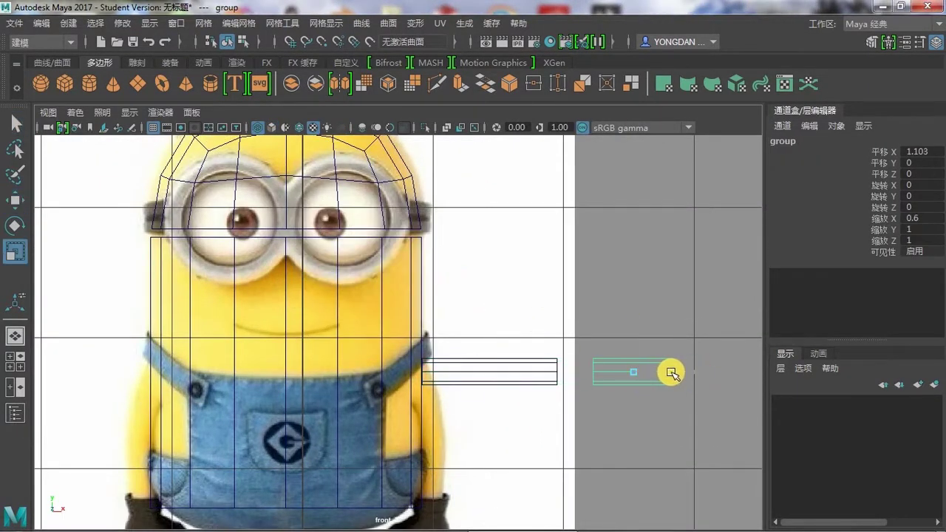
Step: Scale the pasted copy to 0.313 by 1.223 and move it to X 0.563 on the arm's end
scroll(630, 370, up, 3)
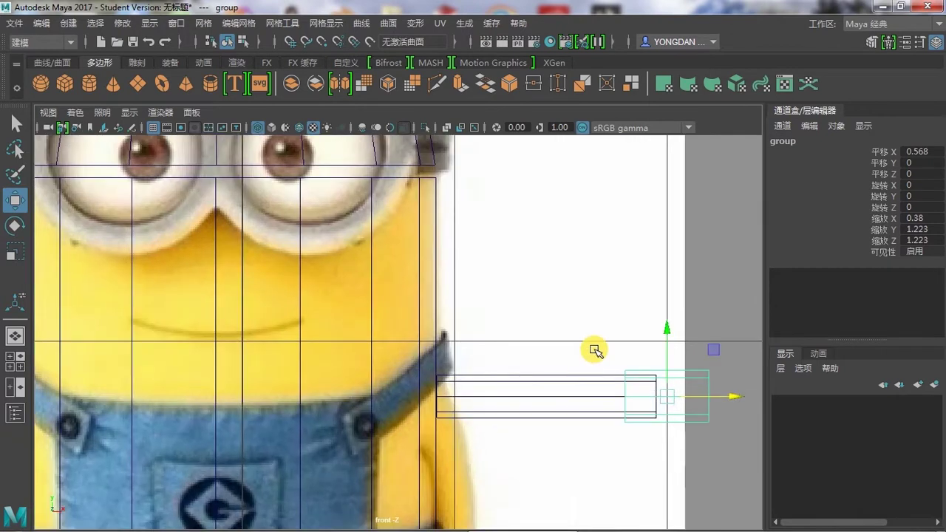
key(r)
key(w)
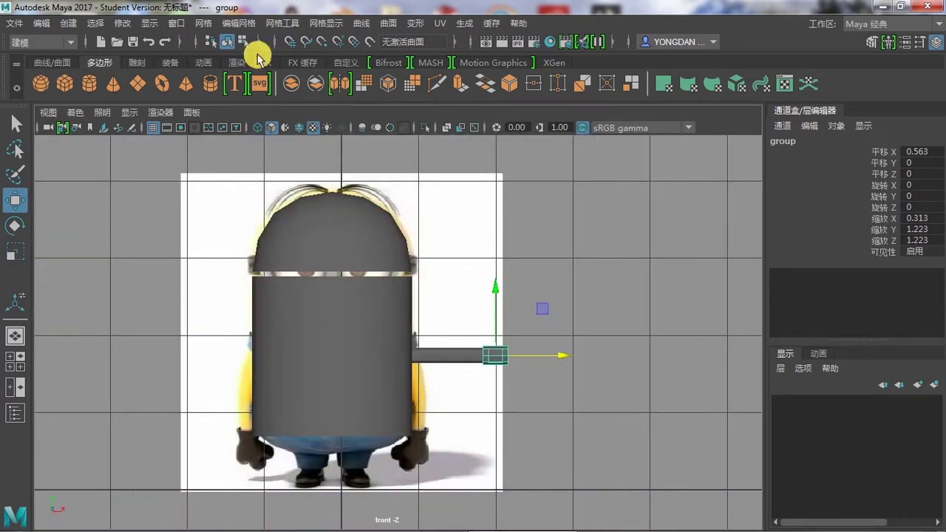
scroll(399, 311, up, 2)
Step: Insert an edge loop near the cuff's end and scale its end vertices outward into a flare
click(533, 360)
key(q)
scroll(435, 255, up, 3)
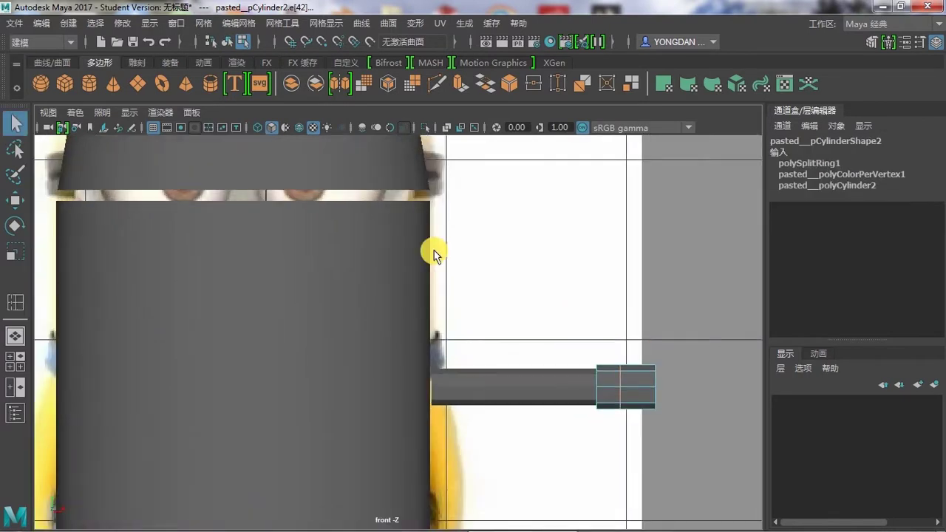
scroll(449, 383, up, 3)
right_drag(387, 184, 370, 222)
drag(370, 348, 416, 465)
key(r)
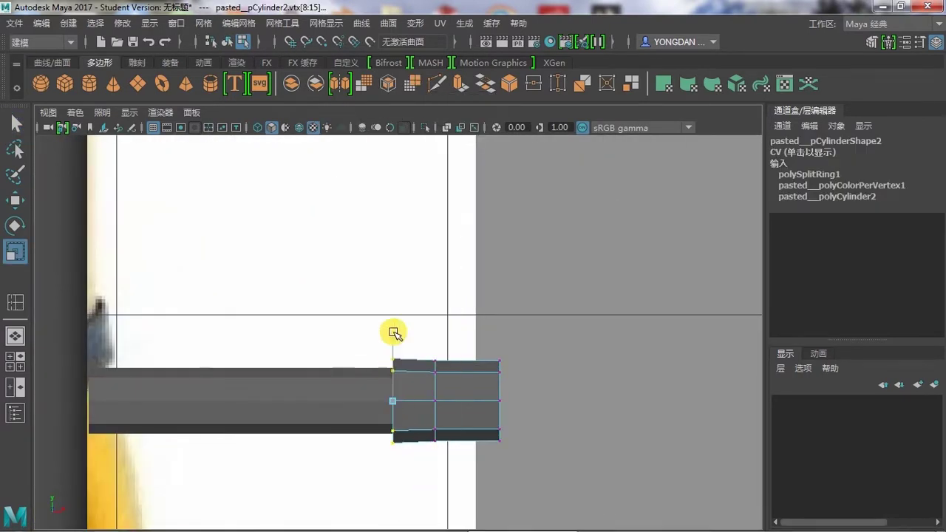
Step: Check the cuff in perspective, then group the pieces with Ctrl+G
key(space)
click(433, 291)
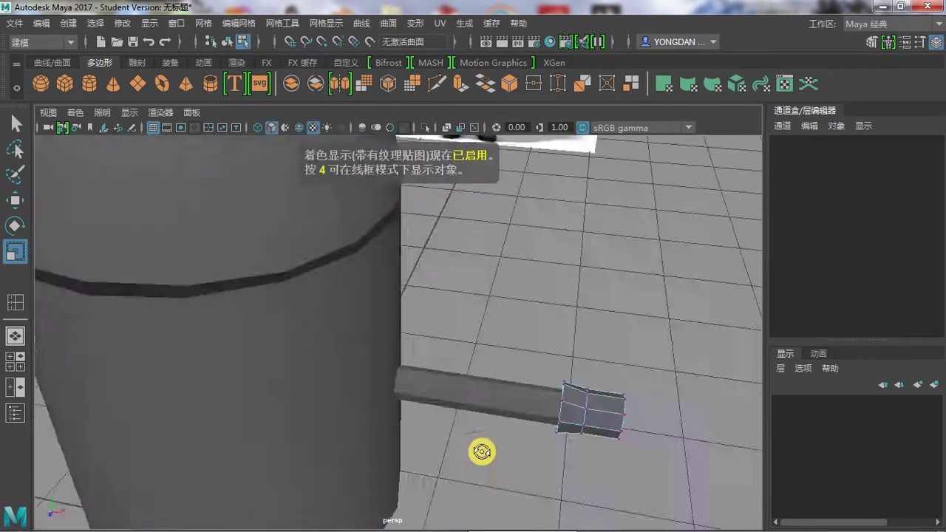
alt+drag(602, 313, 399, 366)
key(space)
key(ctrl+g)
click(380, 281)
Step: Duplicate the head dome, move the copy below the body, and set Rotate X to 180
click(451, 326)
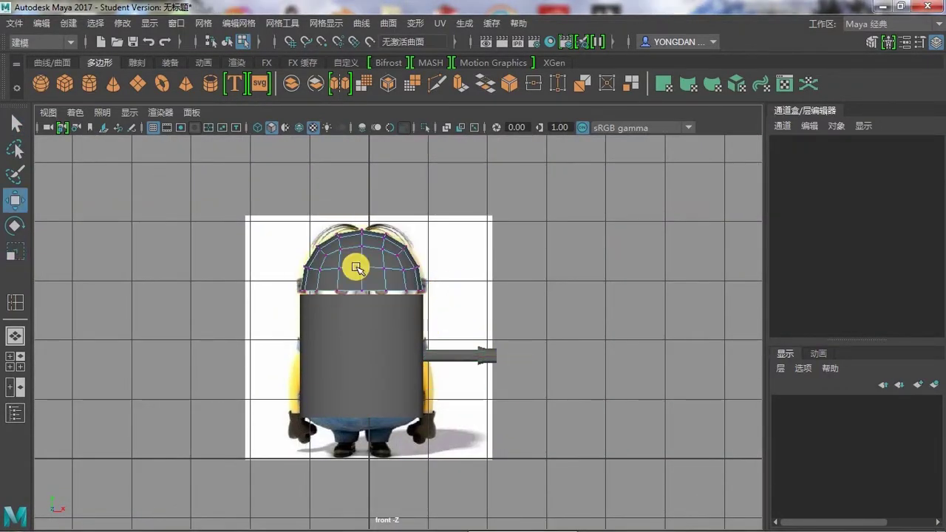
click(380, 218)
key(ctrl+g)
click(382, 288)
drag(361, 197, 362, 374)
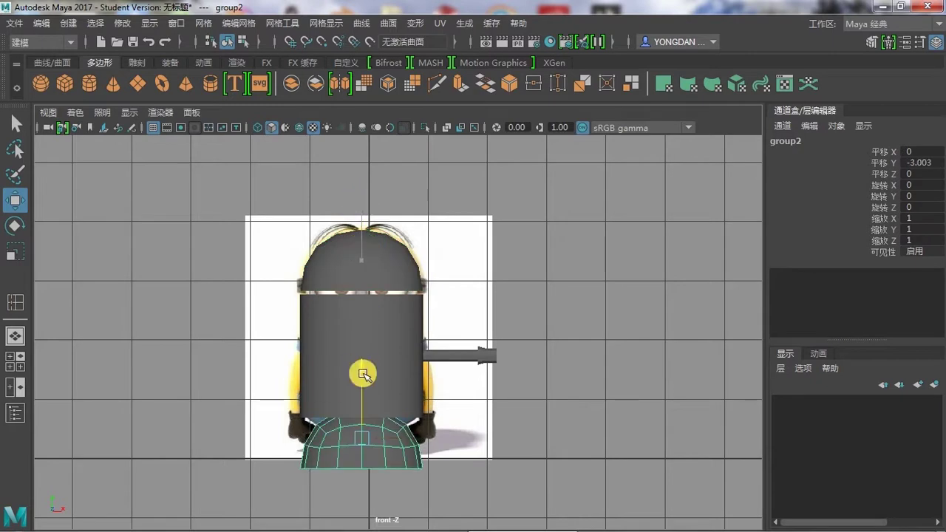
click(917, 185)
text(180)
key(Return)
Step: In wireframe, lower the flipped dome further under the body and scale it down
scroll(380, 408, up, 3)
key(4)
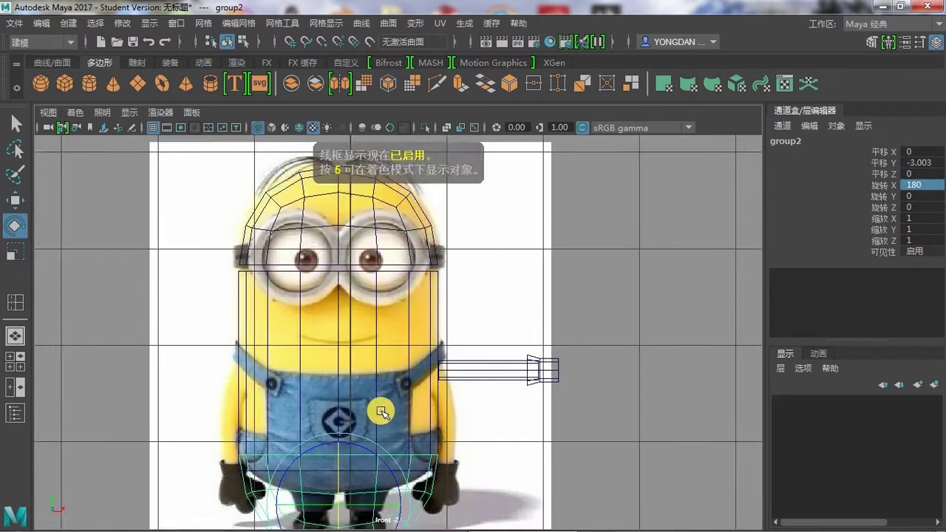
key(w)
mouse_move(392, 391)
mouse_down()
mouse_move(382, 393)
mouse_move(381, 468)
mouse_up()
key(r)
scroll(414, 323, up, 2)
Step: Raise the body cylinder's bottom ring of vertices to meet the dome
click(383, 319)
alt+middle_drag(382, 319, 378, 354)
right_drag(387, 281, 203, 344)
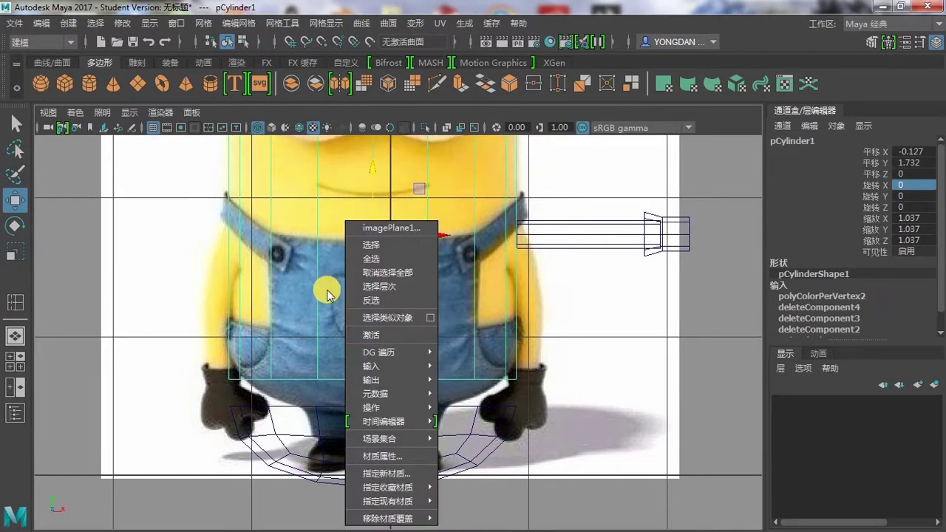
drag(202, 345, 532, 388)
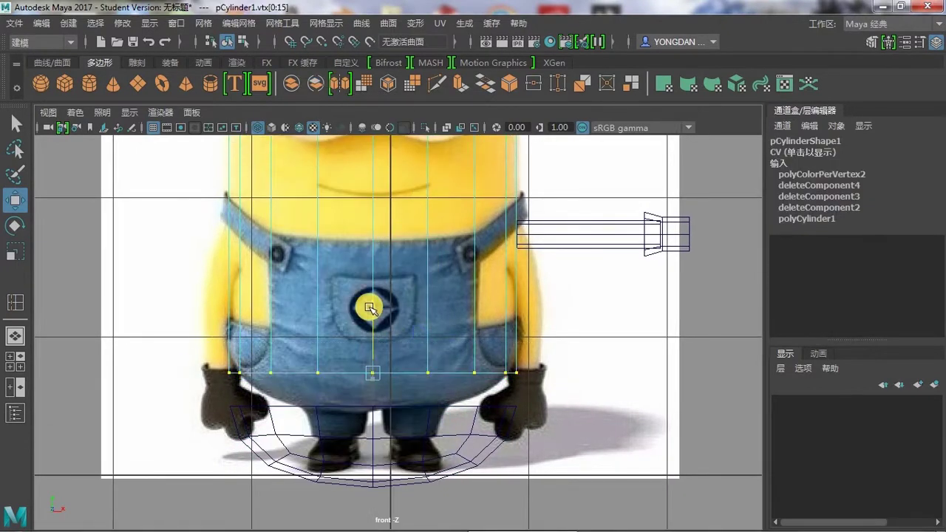
Step: Put the flipped dome copy in vertex mode and select its bottom row of vertices
click(369, 423)
scroll(392, 361, up, 2)
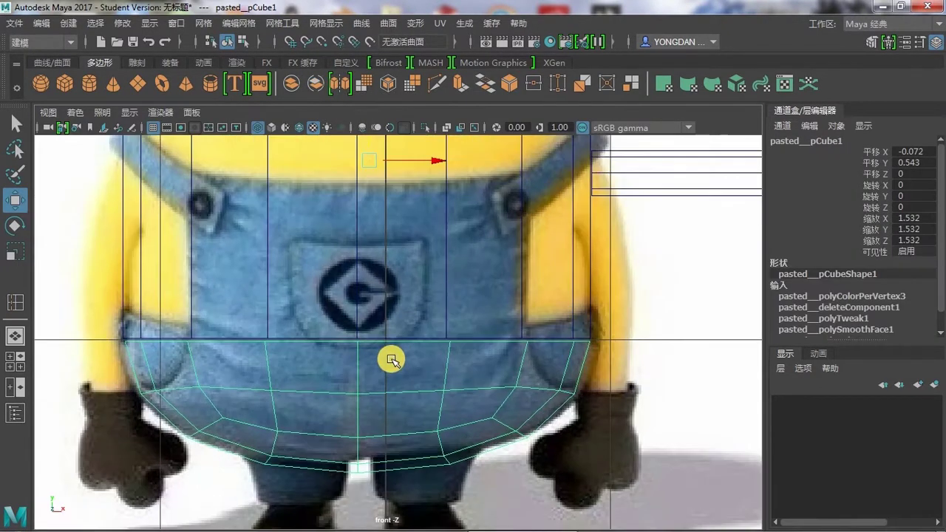
scroll(311, 365, down, 5)
scroll(380, 384, up, 3)
right_click(344, 416)
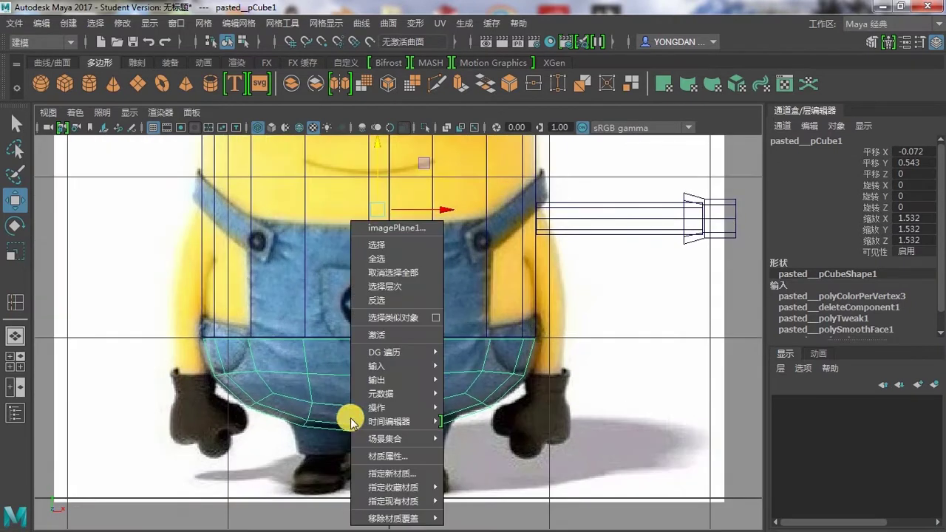
click(246, 118)
scroll(376, 308, up, 2)
drag(469, 392, 252, 360)
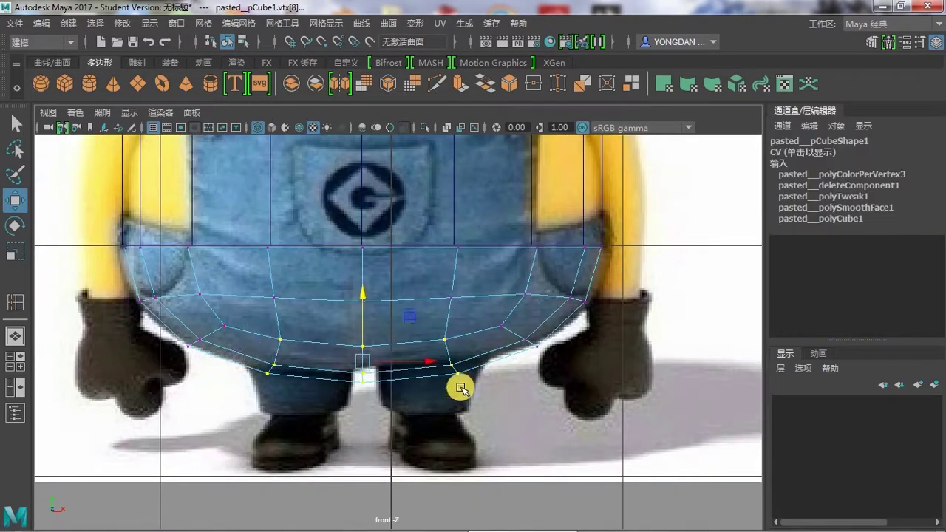
Step: Adjust the dome's bottom-centre and corner vertices to match the overalls outline
click(363, 289)
click(363, 379)
scroll(399, 385, up, 2)
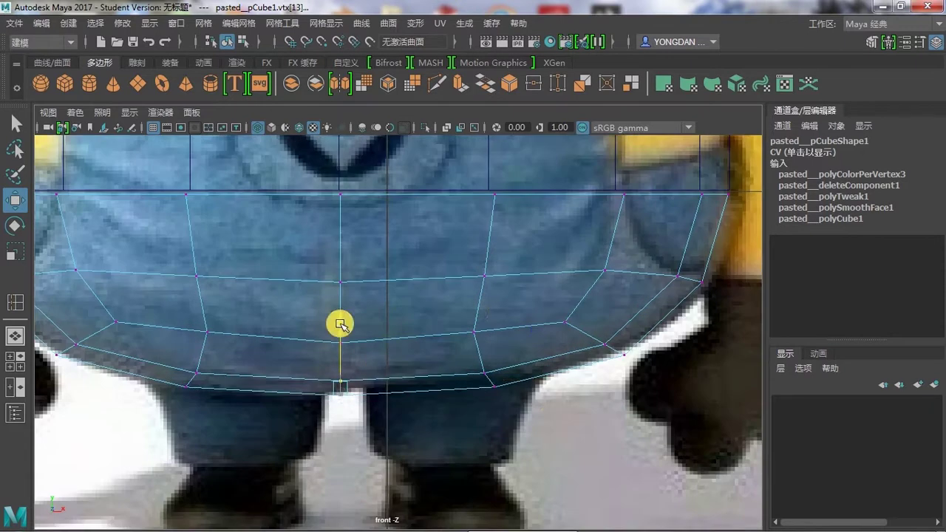
scroll(503, 355, down, 2)
scroll(219, 303, up, 2)
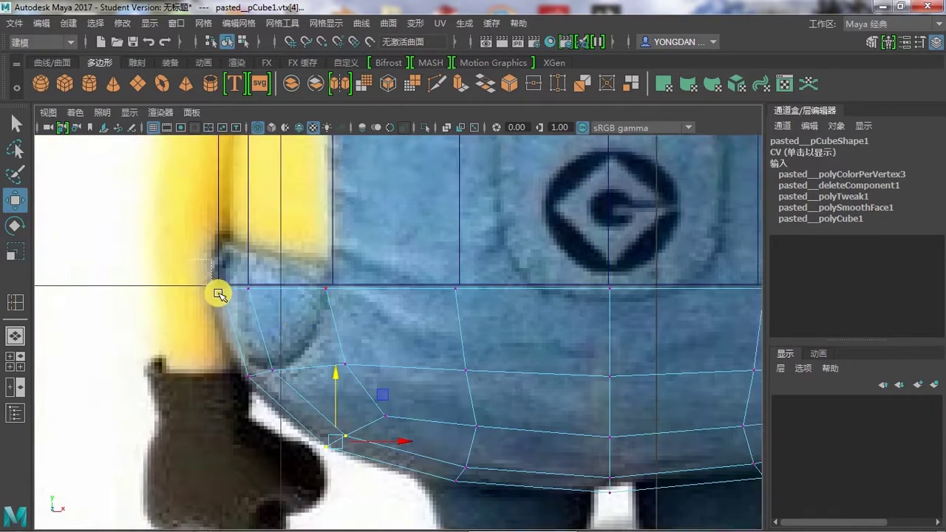
click(214, 288)
scroll(209, 384, up, 2)
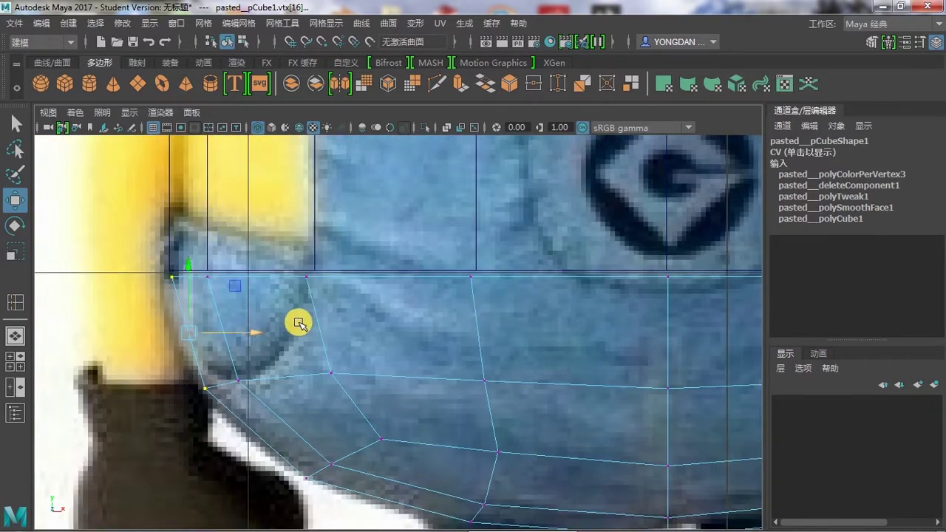
scroll(299, 324, down, 2)
scroll(458, 323, up, 2)
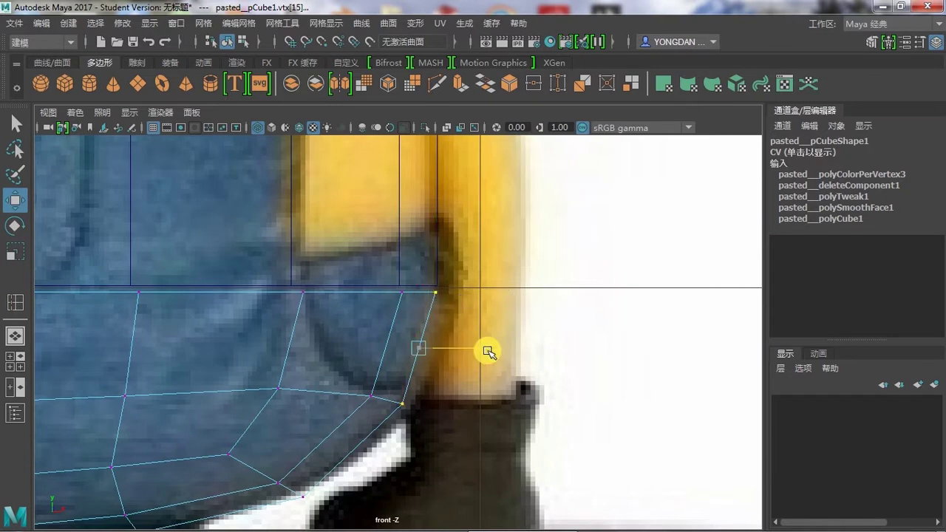
scroll(369, 355, down, 3)
scroll(338, 417, up, 3)
click(338, 416)
scroll(486, 349, down, 3)
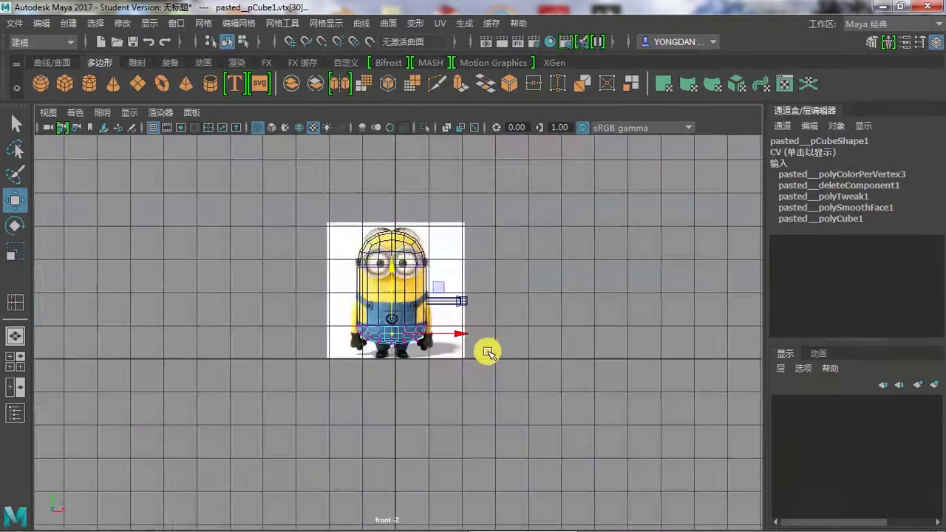
scroll(474, 308, up, 2)
right_click(474, 307)
Step: Duplicate the arm cylinder group, rotate it upright around Z, and move it under the body
click(439, 281)
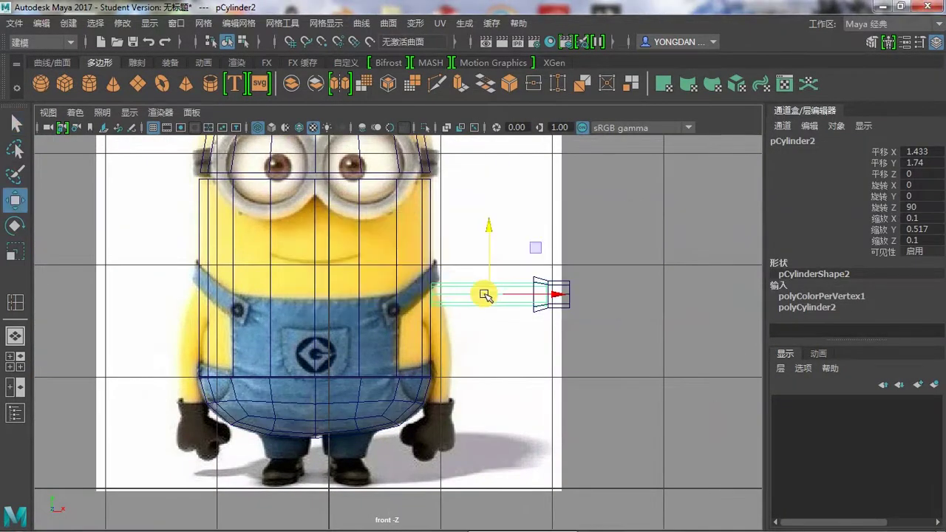
key(ctrl+g)
key(e)
click(923, 215)
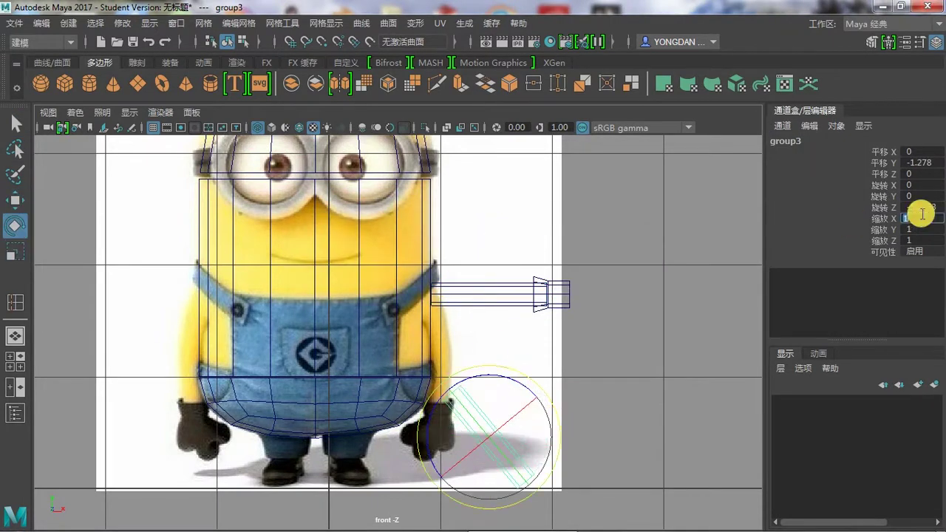
drag(500, 367, 459, 308)
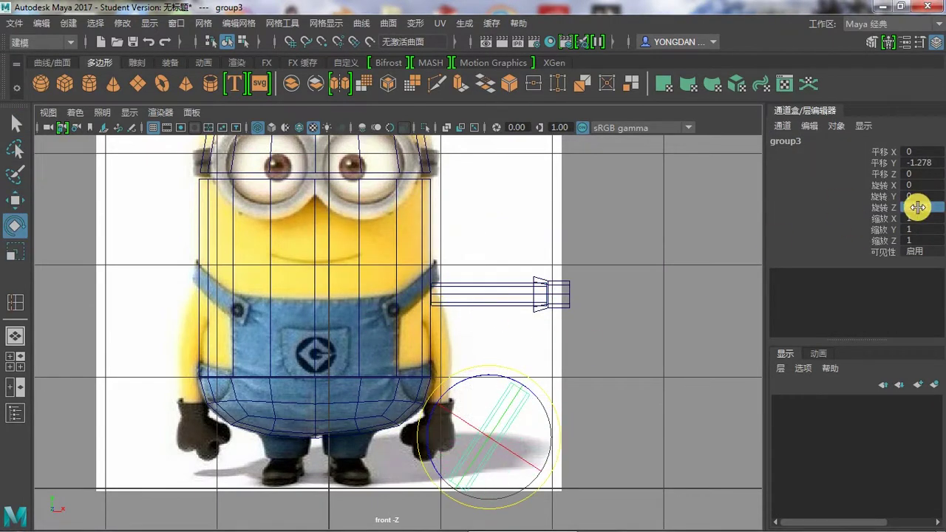
scroll(599, 358, up, 3)
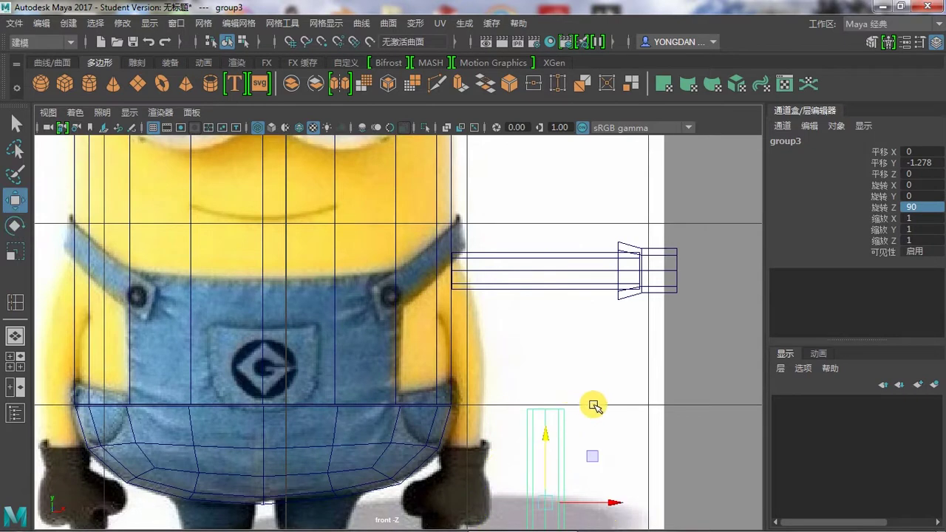
alt+middle_drag(595, 406, 545, 363)
drag(545, 363, 313, 340)
Step: Narrow the upright cylinder to leg width
key(r)
scroll(288, 346, up, 3)
key(w)
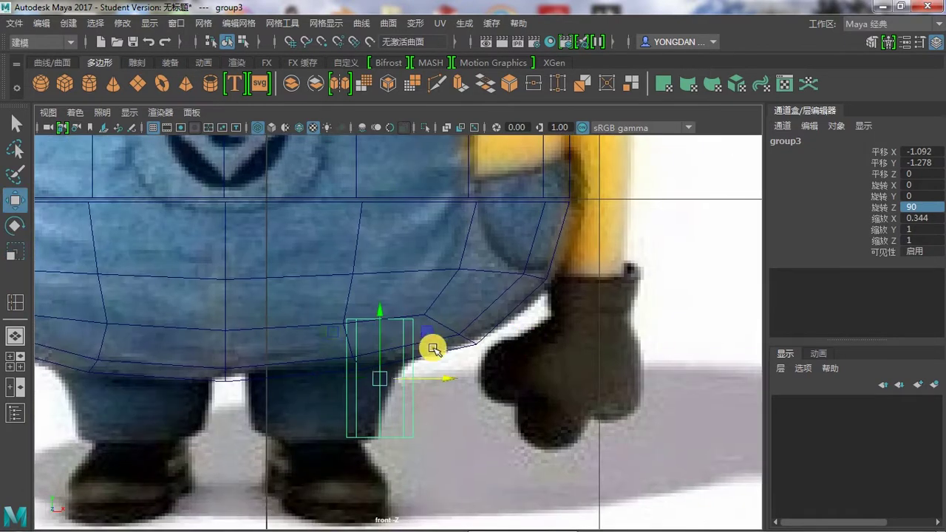
alt+middle_drag(313, 362, 504, 359)
scroll(503, 358, up, 2)
key(r)
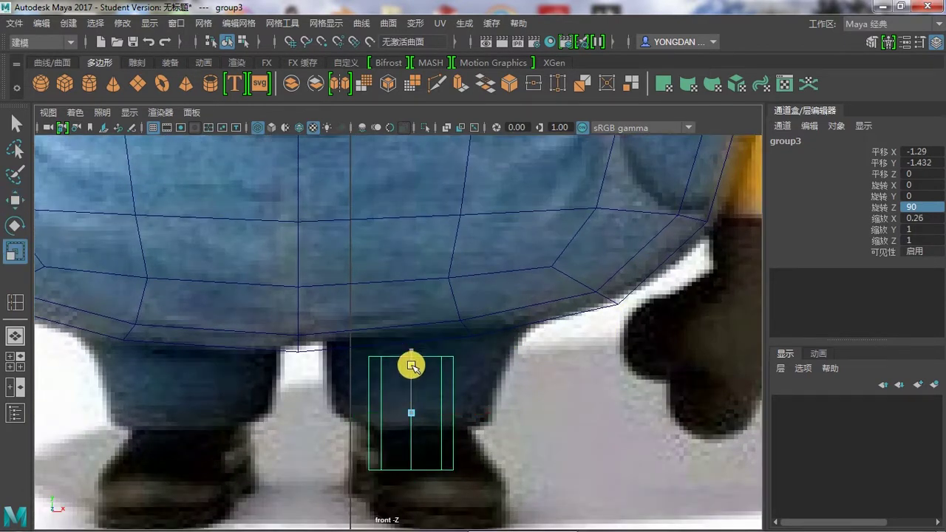
key(w)
scroll(416, 374, down, 5)
scroll(307, 295, up, 2)
Step: Reselect the pasted leg cylinder, toggling between textured and wireframe display
click(307, 294)
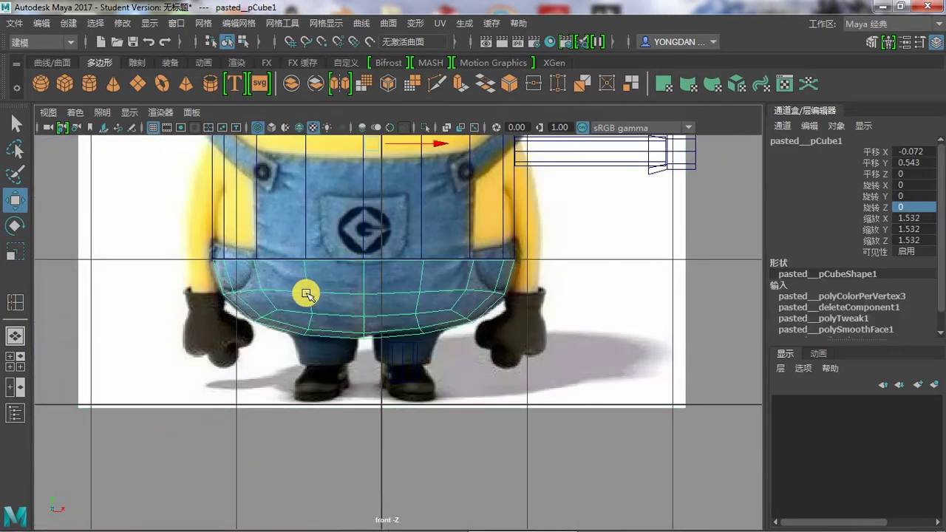
scroll(427, 321, up, 2)
scroll(402, 392, up, 2)
click(402, 391)
click(406, 313)
key(6)
scroll(403, 398, up, 3)
click(416, 384)
key(4)
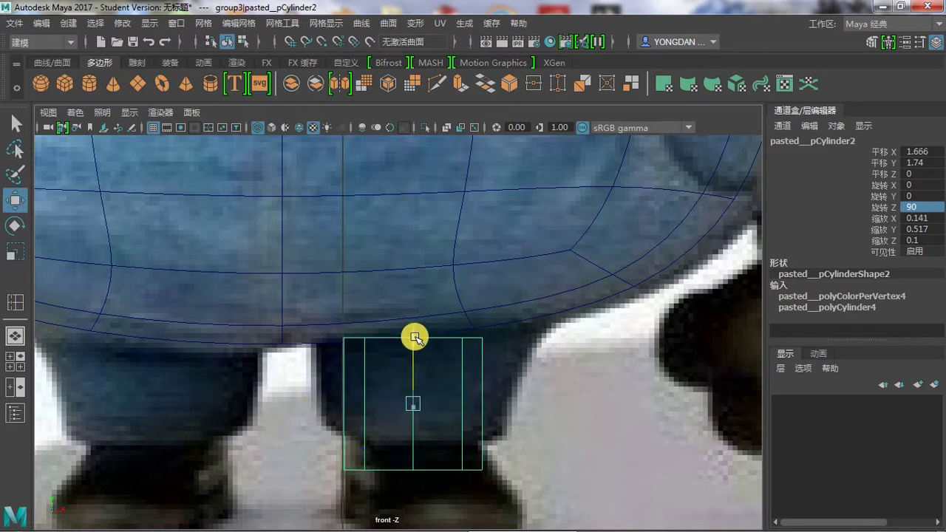
Step: Check the leg in perspective, then return to the front view to scale it
key(space)
mouse_move(431, 380)
alt+mouse_down()
mouse_move(392, 334)
mouse_move(638, 403)
mouse_move(669, 264)
alt+mouse_up()
key(ctrl+z)
key(space)
key(r)
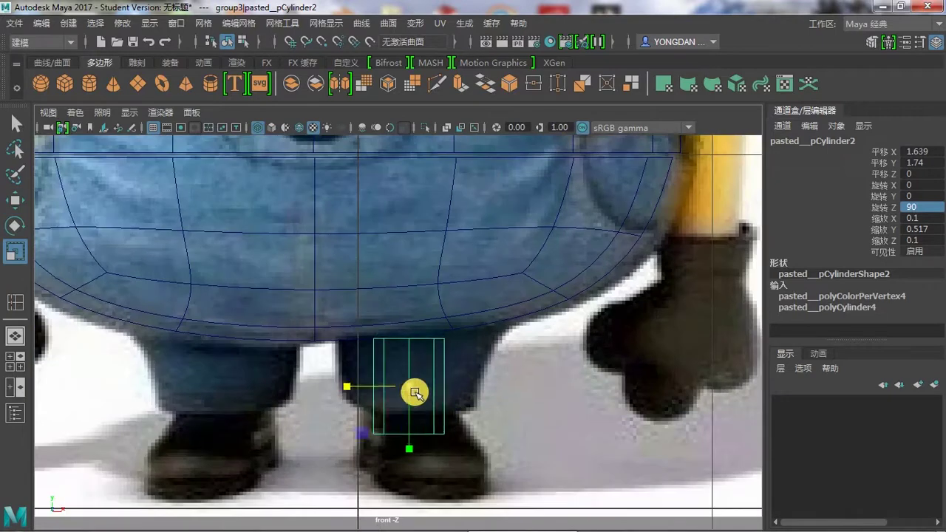
scroll(415, 387, up, 2)
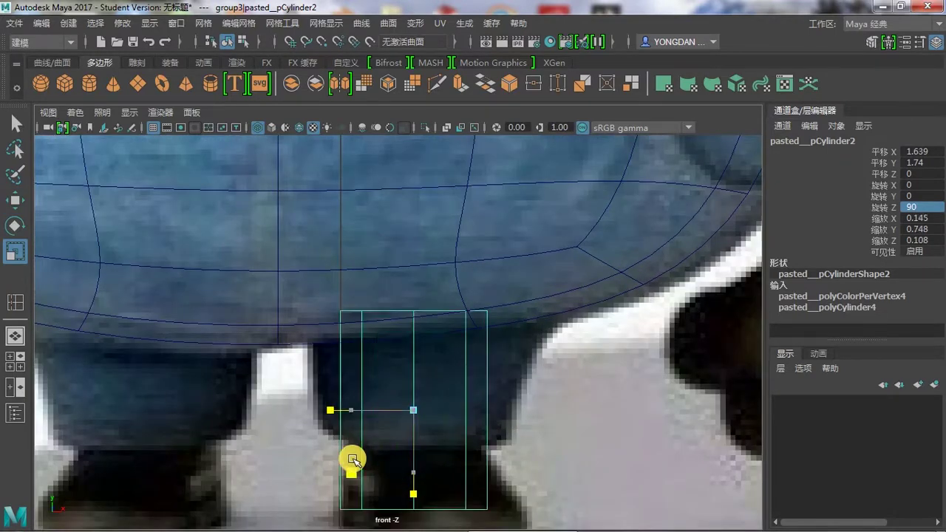
Step: Move the leg cylinder's left vertices to fit the reference, then select the foot cube
click(363, 353)
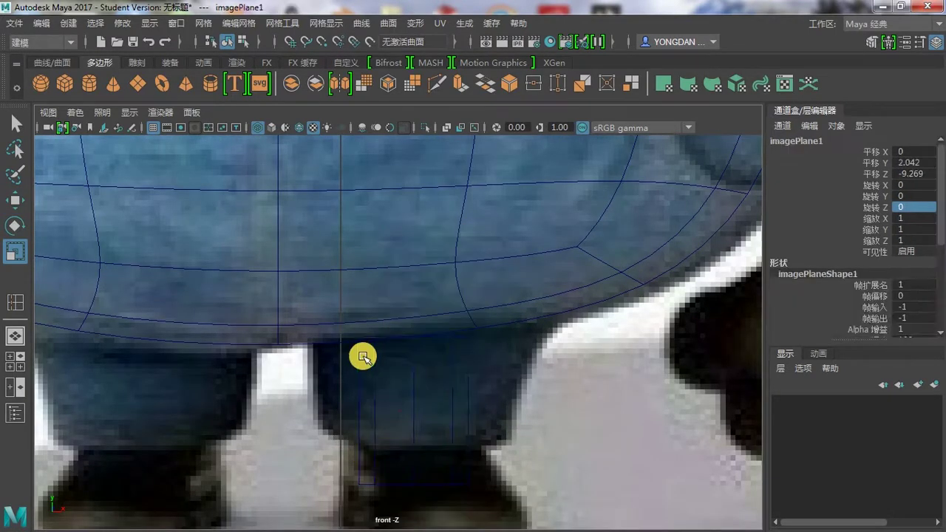
right_drag(372, 363, 380, 445)
drag(347, 325, 388, 495)
key(w)
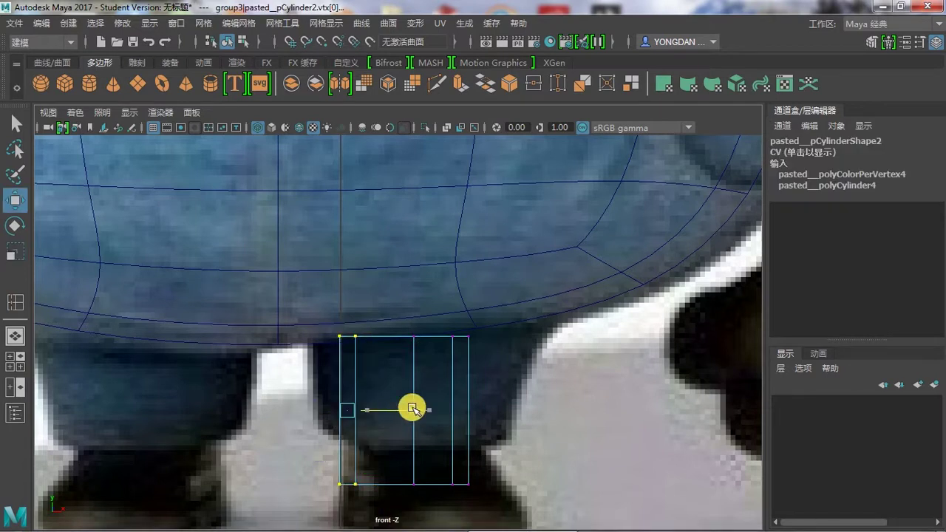
key(F8)
key(space)
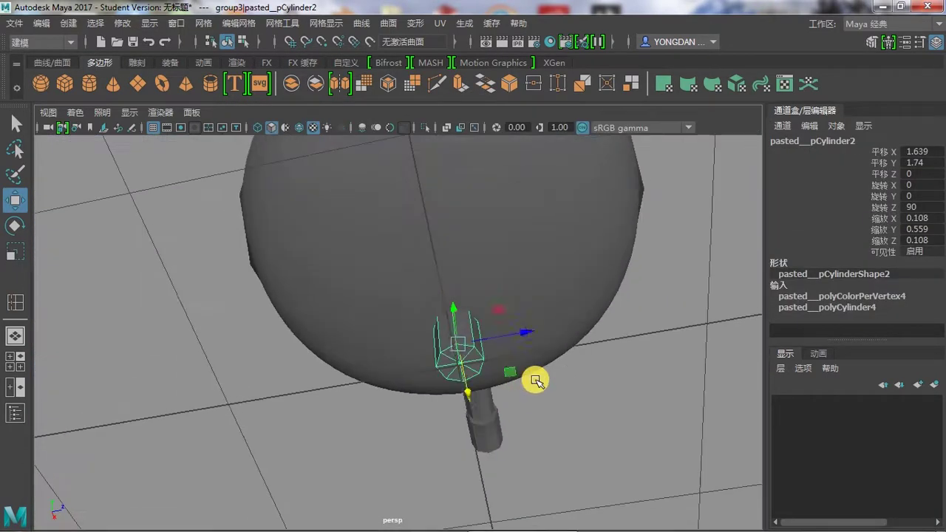
alt+drag(533, 335, 405, 477)
click(399, 447)
Step: Scale pCube2 in the front view into a wide, flat foot block
key(space)
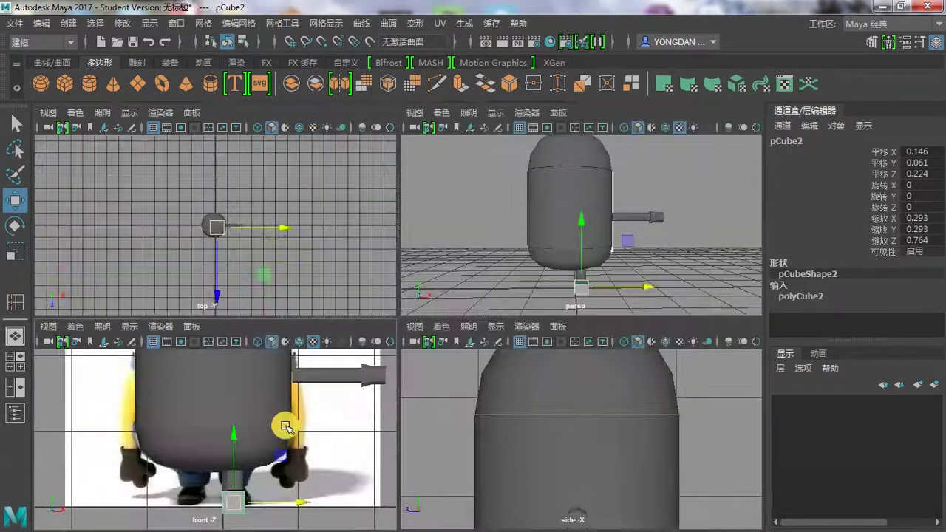
key(space)
alt+middle_drag(536, 448, 516, 392)
key(r)
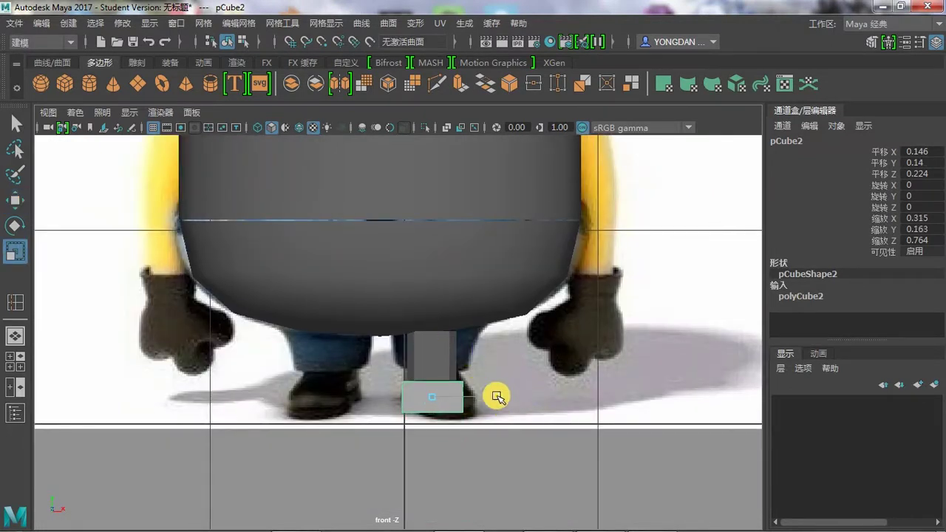
alt+right_drag(500, 397, 549, 434)
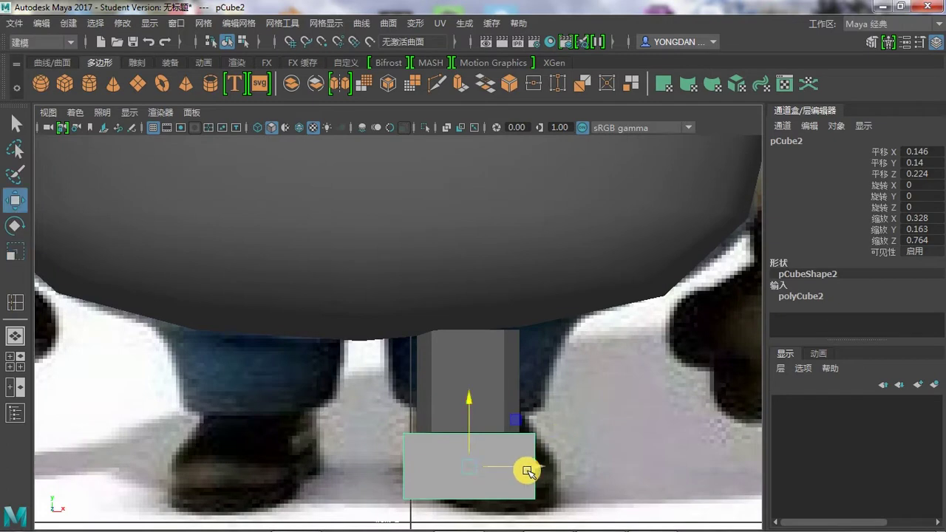
Step: Orbit the perspective view and frame the small arm cylinder
click(568, 400)
alt+right_drag(568, 399, 518, 333)
key(space)
key(space)
mouse_move(538, 275)
alt+mouse_down()
mouse_move(439, 407)
mouse_move(399, 423)
mouse_move(507, 392)
mouse_move(443, 397)
mouse_move(432, 367)
alt+mouse_up()
key(q)
click(431, 367)
key(f)
mouse_move(454, 328)
alt+mouse_down()
mouse_move(278, 314)
mouse_move(294, 333)
alt+mouse_up()
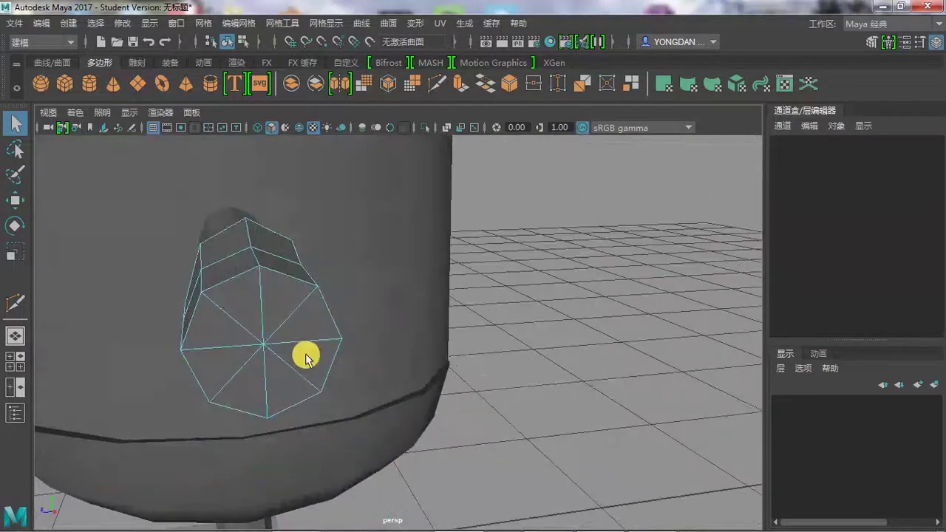
Step: Select the vertices of the arm cylinder's end cap
click(292, 316)
mouse_move(232, 374)
alt+mouse_down()
mouse_move(390, 354)
mouse_move(448, 362)
mouse_move(446, 345)
mouse_move(452, 431)
mouse_move(370, 126)
alt+mouse_up()
mouse_move(369, 126)
alt+right_down()
mouse_move(610, 362)
mouse_move(704, 313)
alt+right_up()
mouse_move(703, 313)
mouse_down()
mouse_move(686, 289)
mouse_move(535, 412)
mouse_move(384, 340)
mouse_up()
mouse_move(309, 281)
alt+mouse_down()
mouse_move(402, 370)
mouse_move(475, 391)
mouse_move(434, 393)
alt+mouse_up()
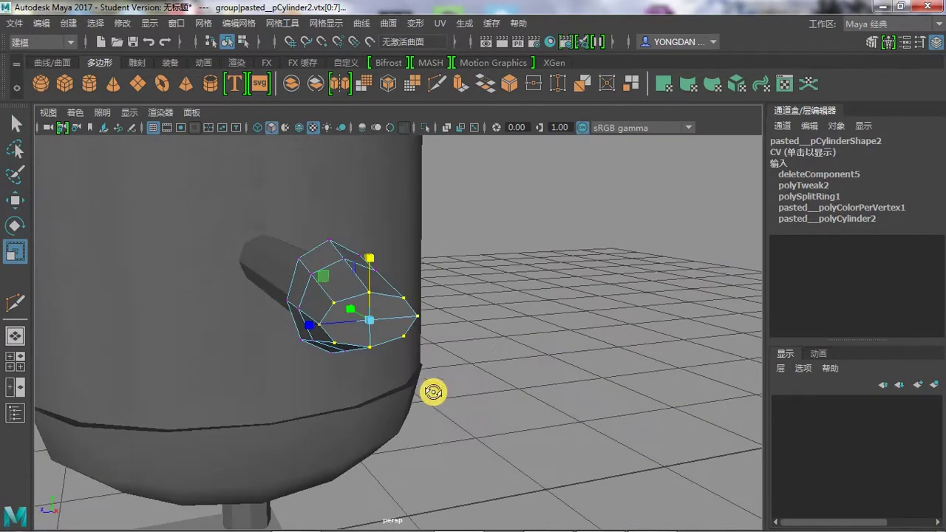
Step: Switch to edge mode and move a cuff edge outward so the end flares
right_drag(355, 294, 349, 256)
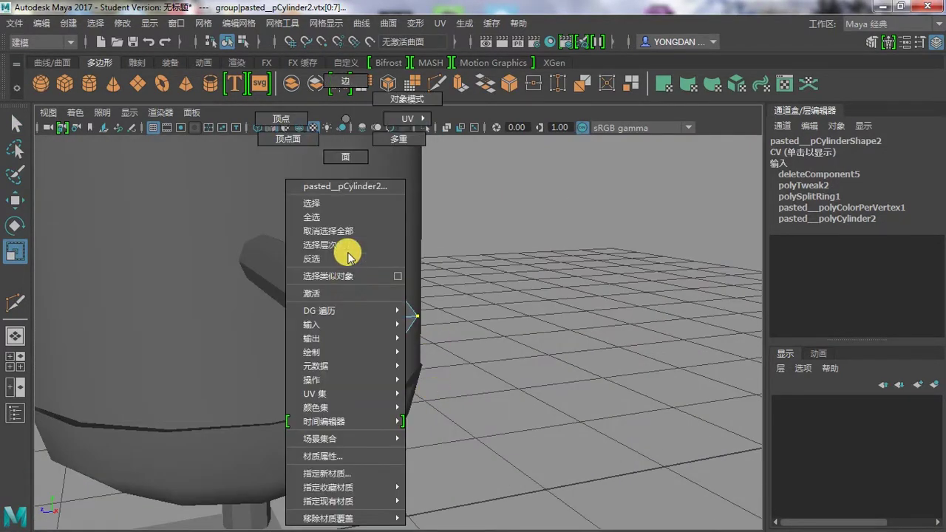
right_drag(362, 98, 362, 97)
alt+drag(473, 307, 478, 387)
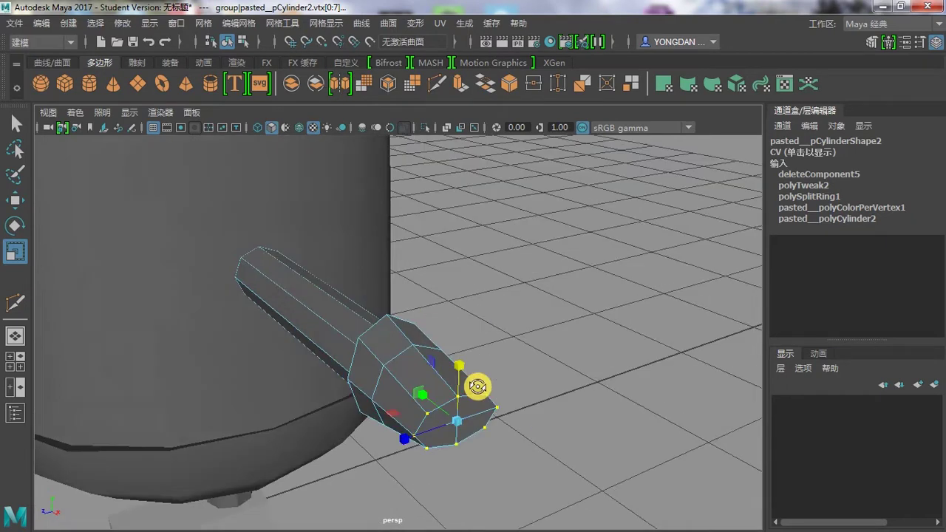
click(409, 358)
mouse_move(408, 358)
alt+mouse_down()
mouse_move(476, 389)
mouse_move(482, 340)
alt+mouse_up()
key(w)
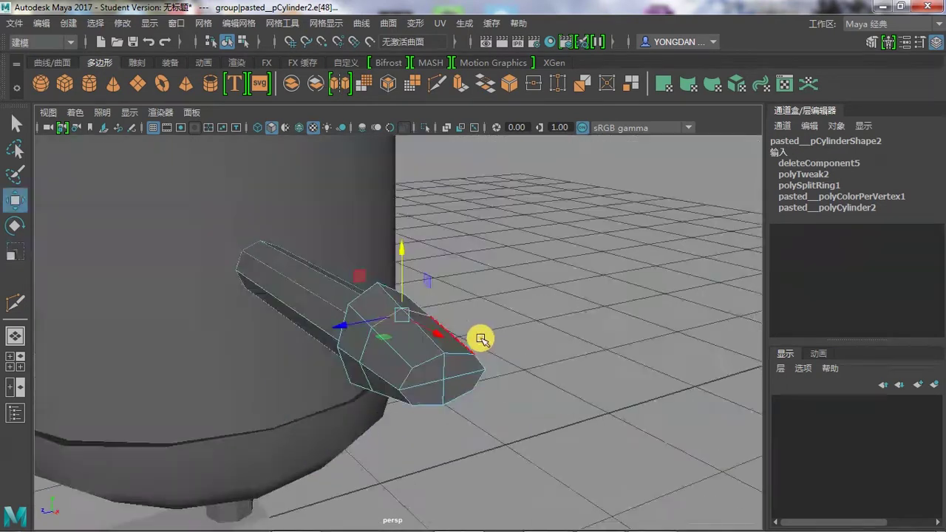
mouse_move(370, 356)
alt+mouse_down()
mouse_move(564, 349)
mouse_move(667, 361)
mouse_move(648, 399)
mouse_move(633, 363)
alt+mouse_up()
Step: Insert an edge loop across the arm's flared cuff with the Insert Edge Loop Tool
key(space)
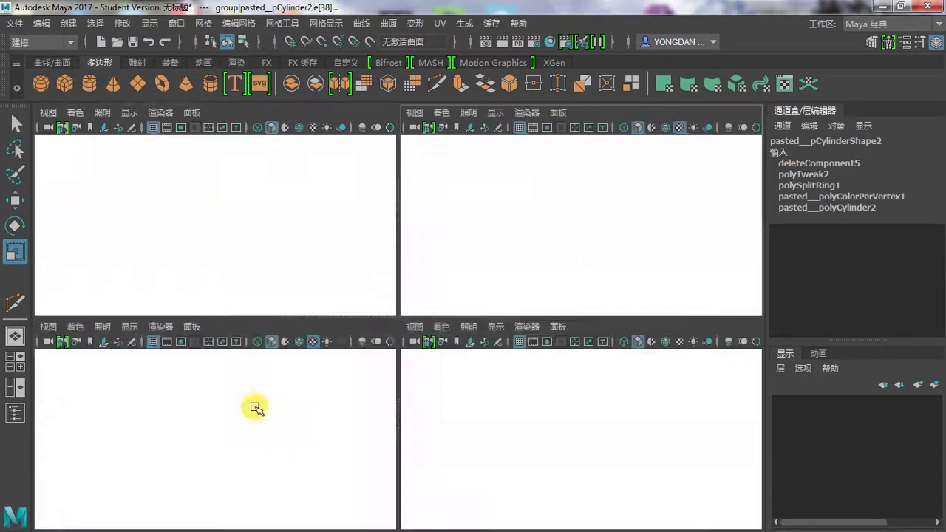
key(space)
scroll(418, 367, up, 2)
scroll(632, 270, up, 3)
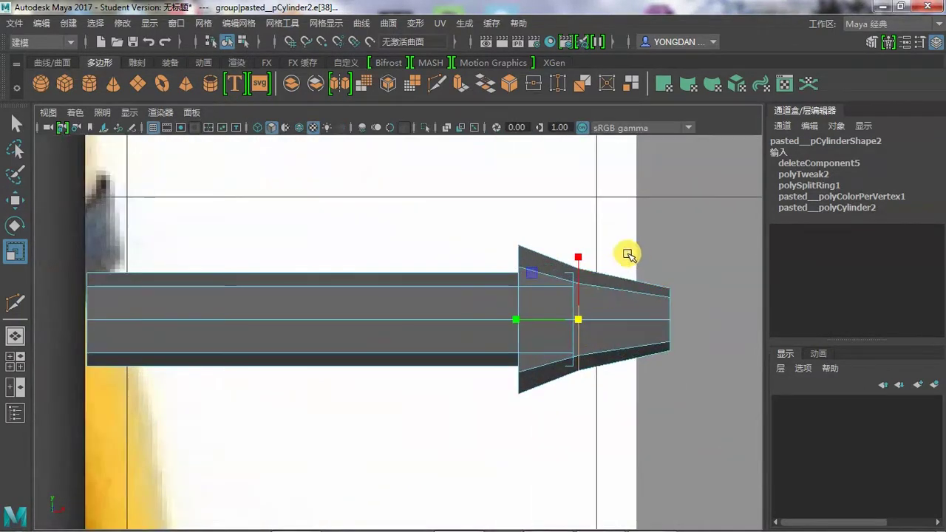
key(space)
key(space)
mouse_move(636, 260)
alt+mouse_down()
mouse_move(408, 333)
mouse_move(609, 296)
alt+mouse_up()
right_drag(477, 181, 466, 128)
click(17, 126)
shift+right_click(516, 313)
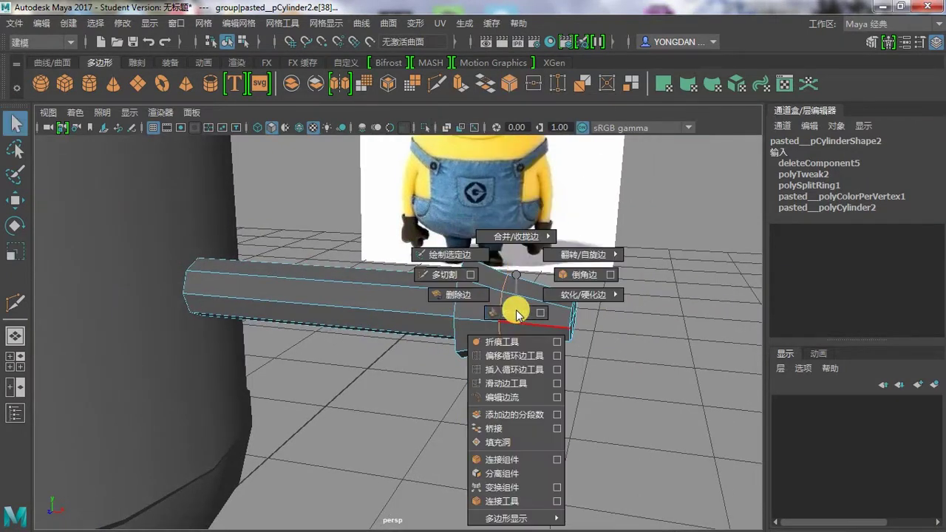
click(534, 369)
drag(529, 301, 533, 303)
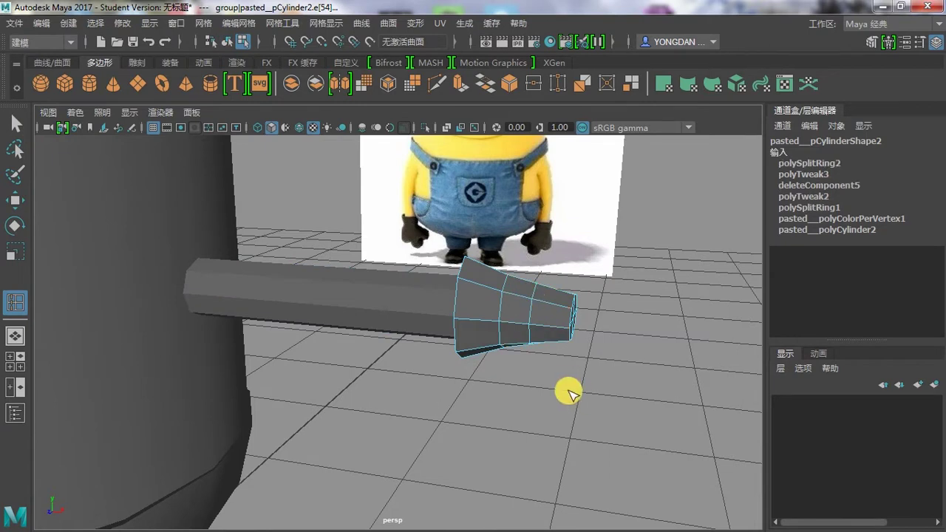
Step: Orbit around the cuff to inspect its new edge loop against the reference
alt+drag(570, 394, 540, 388)
key(q)
mouse_move(536, 295)
alt+mouse_down()
mouse_move(545, 342)
mouse_move(402, 363)
mouse_move(535, 417)
mouse_move(411, 419)
mouse_move(501, 375)
alt+mouse_up()
mouse_move(368, 423)
alt+mouse_down()
mouse_move(450, 392)
mouse_move(450, 325)
alt+mouse_up()
right_drag(450, 321, 512, 314)
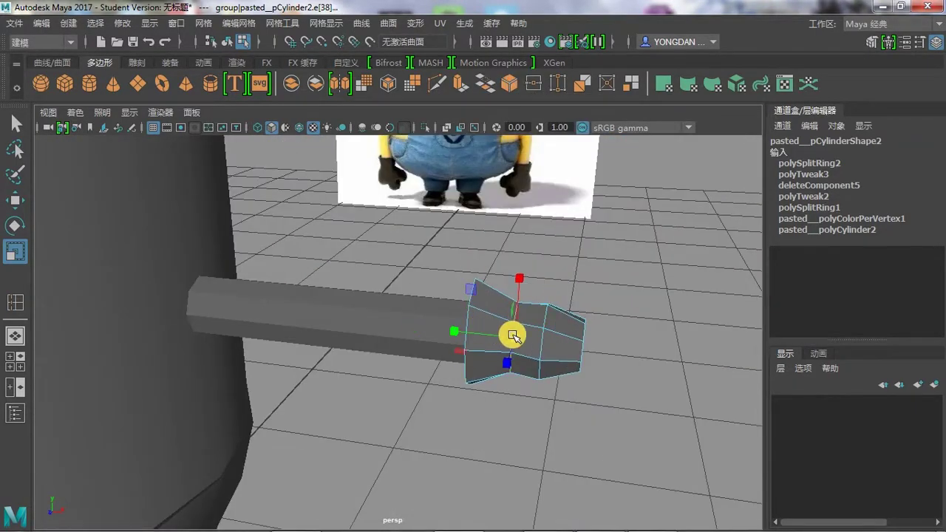
mouse_move(607, 379)
alt+mouse_down()
mouse_move(625, 383)
mouse_move(570, 388)
mouse_move(663, 347)
mouse_move(533, 407)
mouse_move(539, 395)
mouse_move(629, 363)
mouse_move(661, 370)
mouse_move(528, 298)
alt+mouse_up()
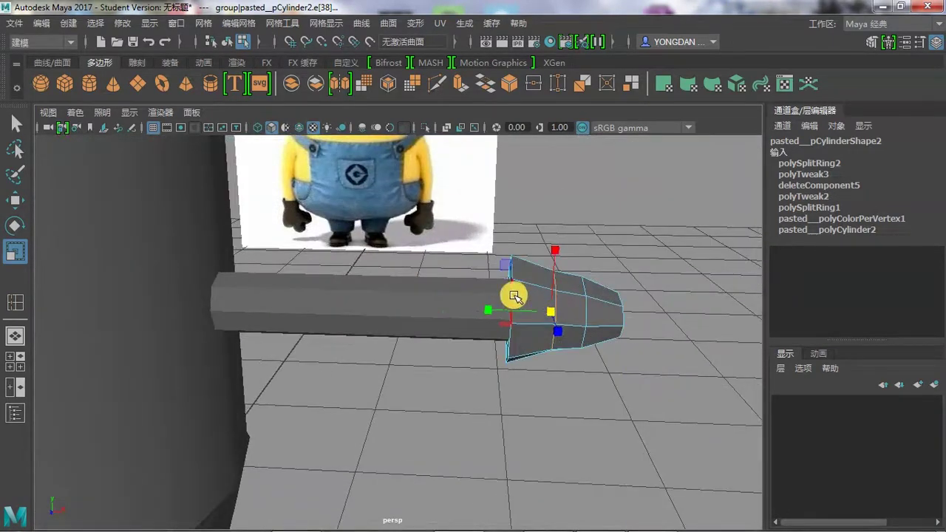
mouse_move(568, 314)
alt+mouse_down()
mouse_move(619, 353)
mouse_move(624, 335)
mouse_move(552, 312)
mouse_move(540, 381)
mouse_move(500, 377)
alt+mouse_up()
Step: Check the cuff in the front view, then preview the arm end smoothed in perspective
key(space)
drag(553, 349, 359, 376)
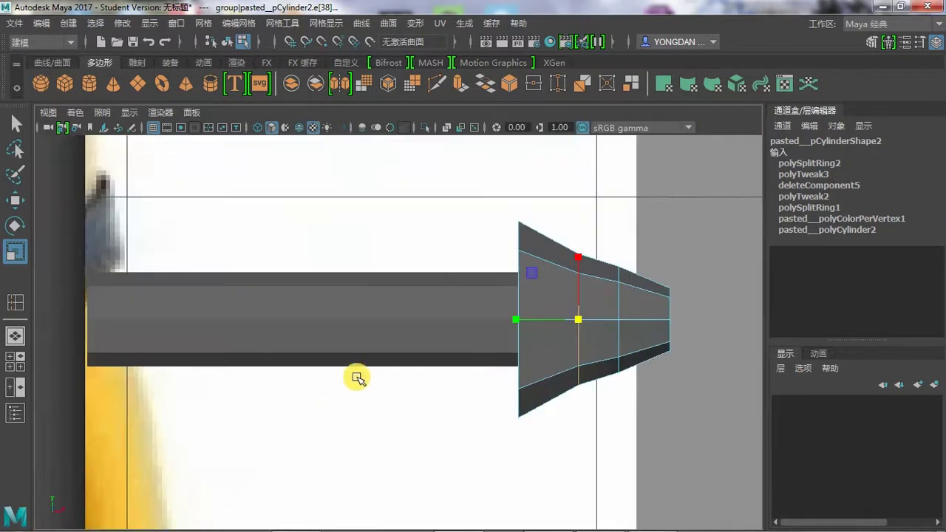
scroll(443, 376, down, 3)
scroll(451, 363, up, 3)
scroll(465, 268, down, 2)
scroll(454, 332, up, 2)
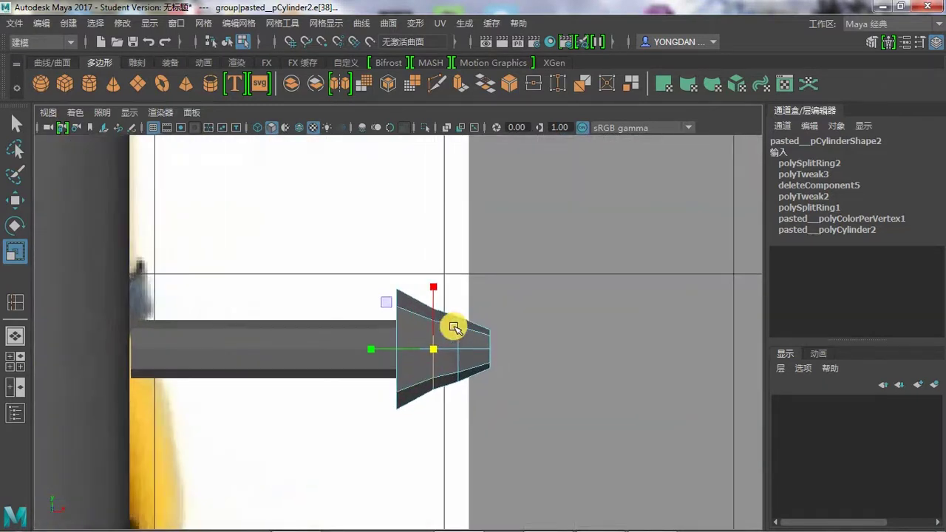
key(space)
drag(454, 332, 522, 234)
key(f)
scroll(433, 277, up, 1)
Step: Shrink pCube3 to a 0.265 scale at the arm's end
scroll(253, 169, up, 2)
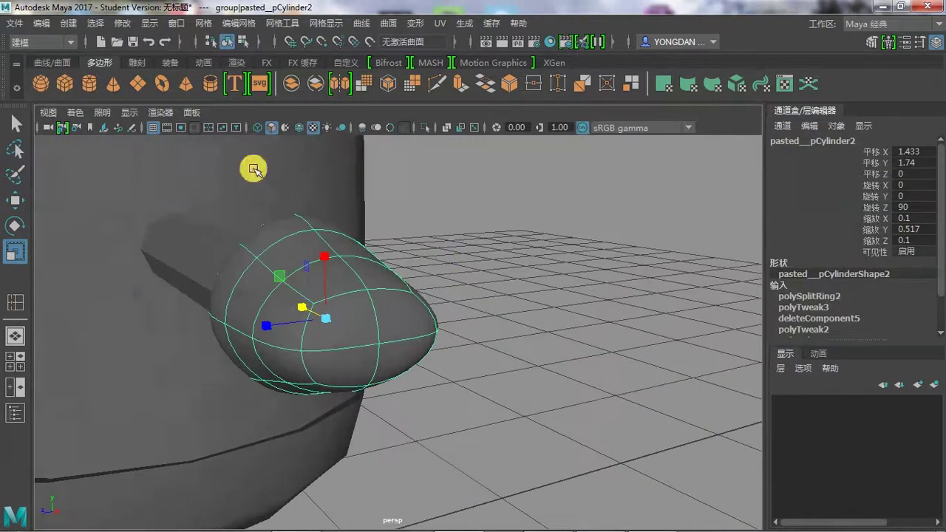
click(237, 217)
key(space)
key(space)
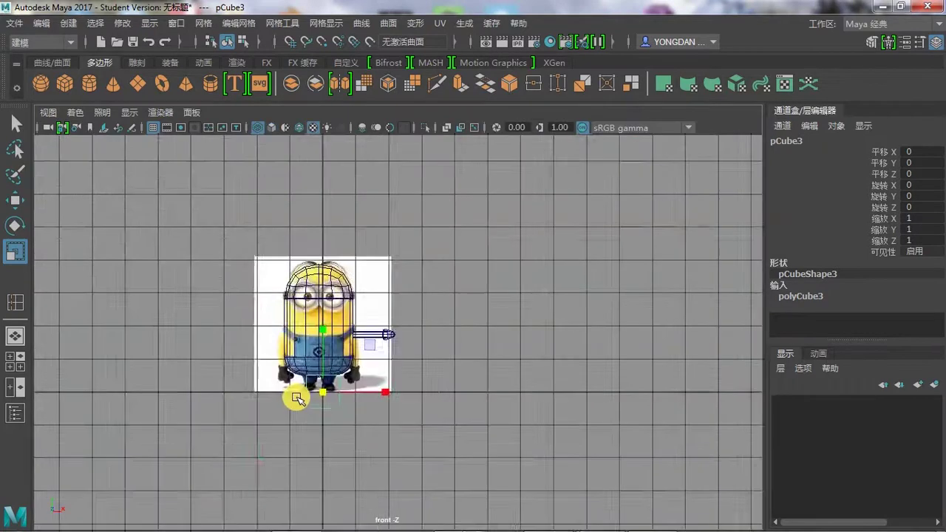
scroll(318, 460, up, 3)
scroll(460, 352, up, 2)
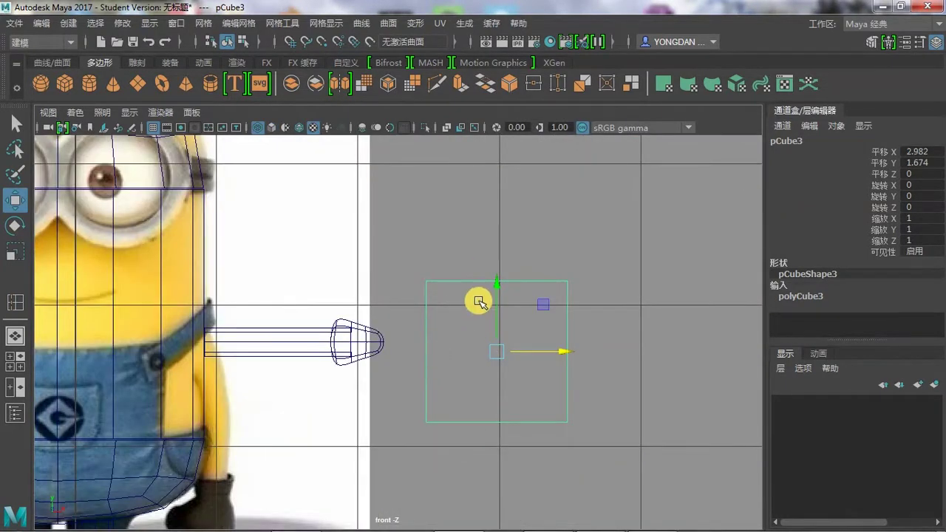
key(5)
key(r)
drag(481, 298, 431, 374)
scroll(431, 374, up, 2)
Step: Slide pCube3 left beside the cuff and orbit to check its placement
click(376, 347)
click(497, 351)
scroll(392, 332, up, 2)
key(w)
drag(636, 371, 457, 371)
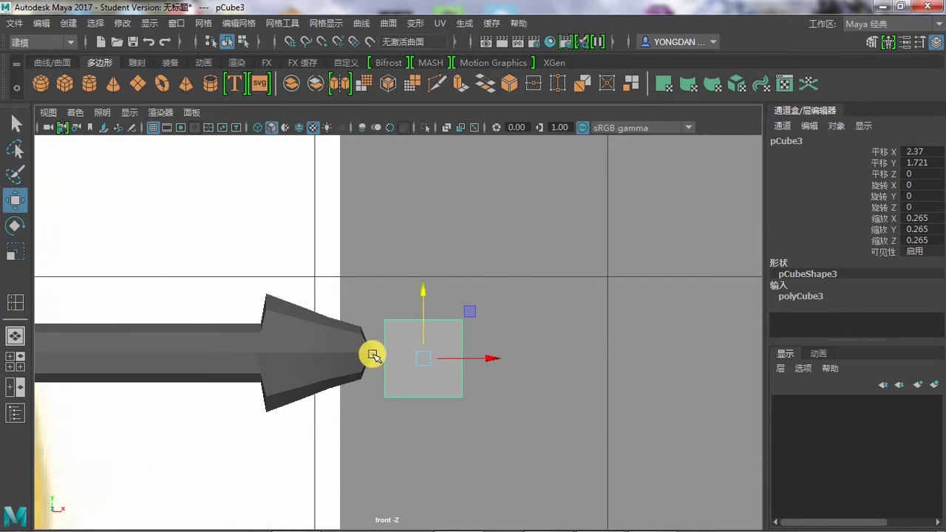
key(space)
key(space)
mouse_move(613, 313)
alt+mouse_down()
mouse_move(570, 359)
mouse_move(700, 355)
mouse_move(397, 412)
alt+mouse_up()
key(space)
key(space)
scroll(556, 315, down, 3)
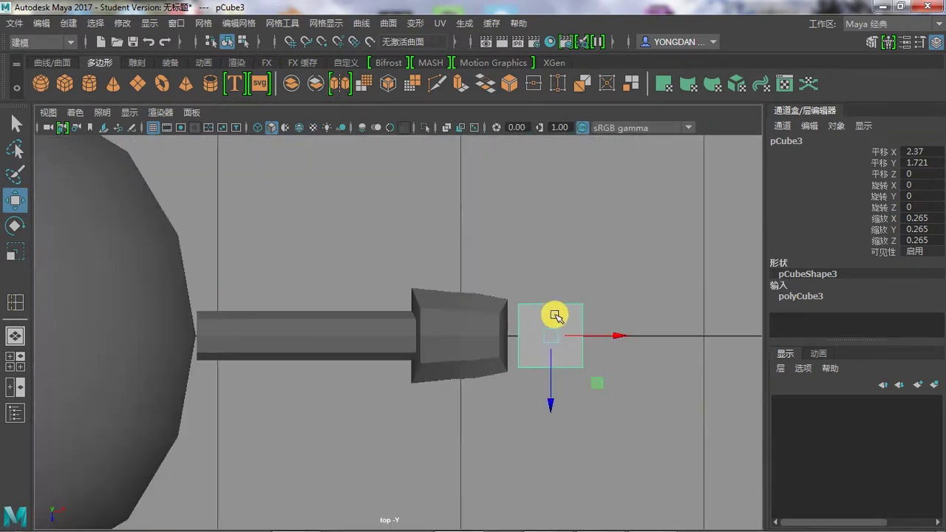
scroll(395, 291, up, 1)
Step: Delete the flared cuff frustum so only the plain cylinder remains
click(481, 333)
key(Delete)
click(370, 340)
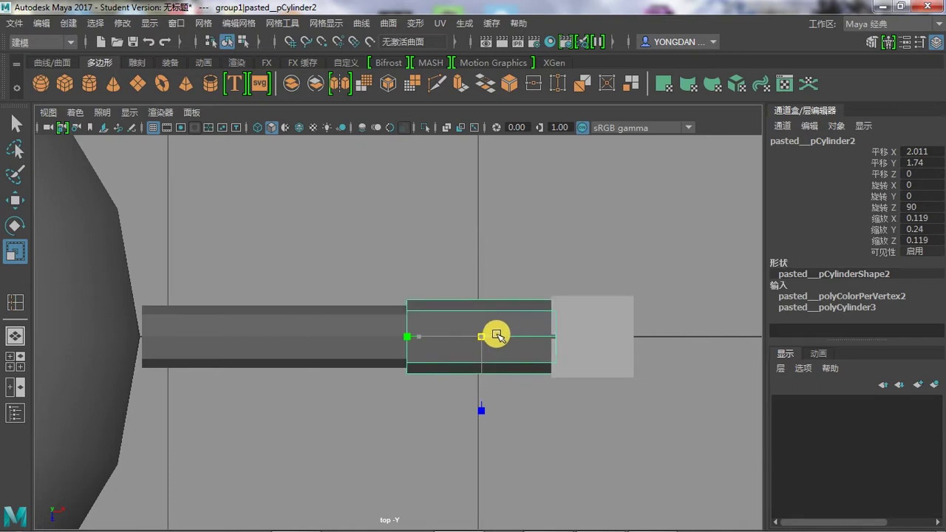
Step: Select the cuff cylinder and switch it to edge editing
key(space)
key(space)
mouse_move(490, 295)
alt+mouse_down()
mouse_move(574, 239)
mouse_move(500, 313)
alt+mouse_up()
key(w)
click(631, 390)
click(483, 274)
right_drag(444, 141, 412, 95)
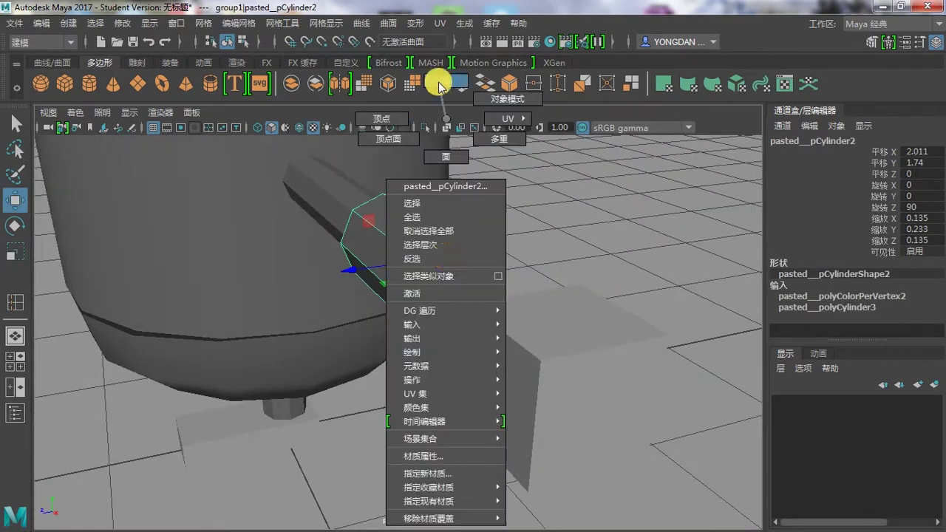
click(566, 205)
Step: Select and remove the radial edges on the cuff's end caps
scroll(337, 254, up, 2)
click(336, 253)
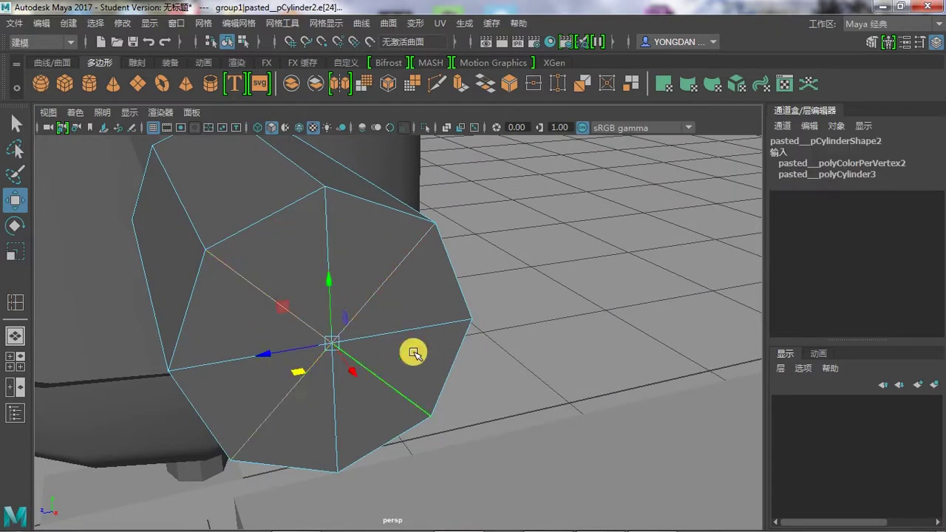
click(288, 403)
mouse_move(402, 307)
alt+mouse_down()
mouse_move(596, 236)
mouse_move(448, 243)
alt+mouse_up()
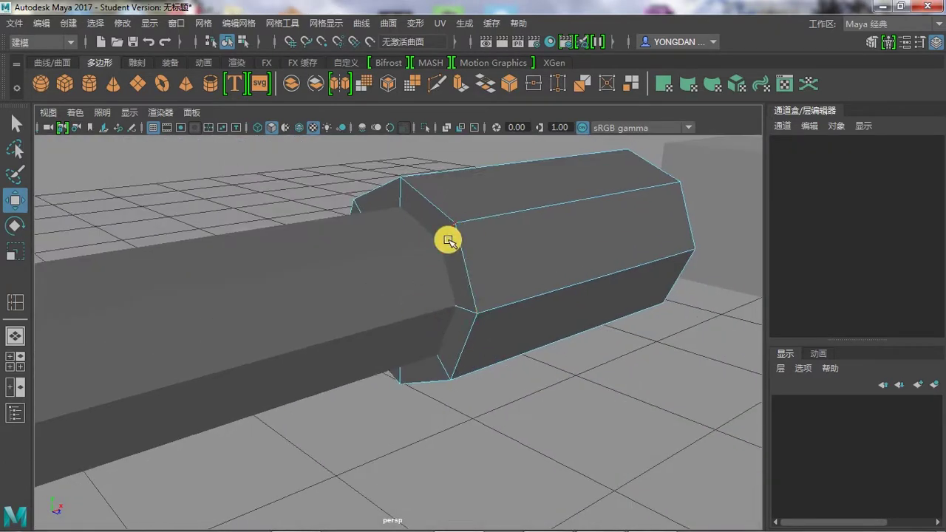
click(400, 225)
mouse_move(469, 364)
alt+mouse_down()
mouse_move(469, 327)
mouse_move(369, 338)
mouse_move(374, 390)
mouse_move(433, 119)
alt+mouse_up()
click(469, 327)
right_drag(432, 118, 403, 122)
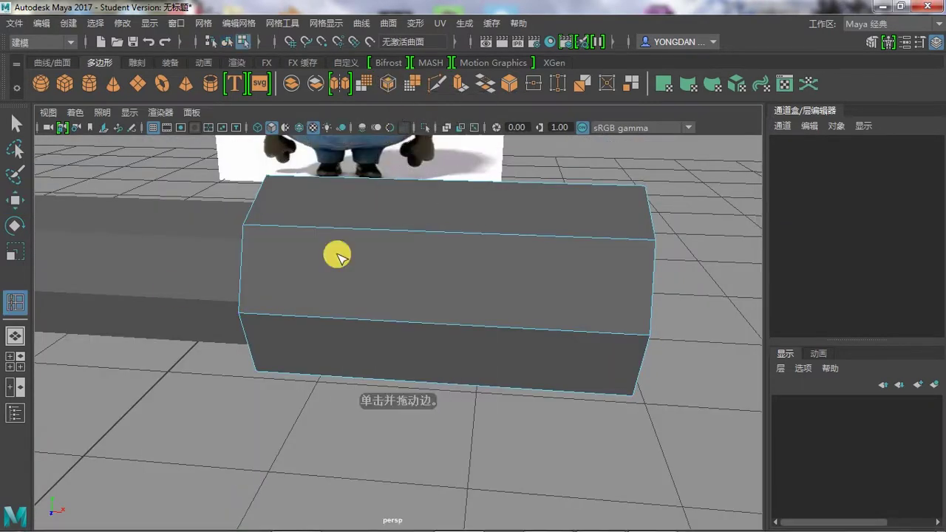
Step: Insert two edge loops splitting the cuff lengthwise into three sections
click(363, 227)
click(367, 231)
click(494, 233)
right_drag(402, 249, 548, 275)
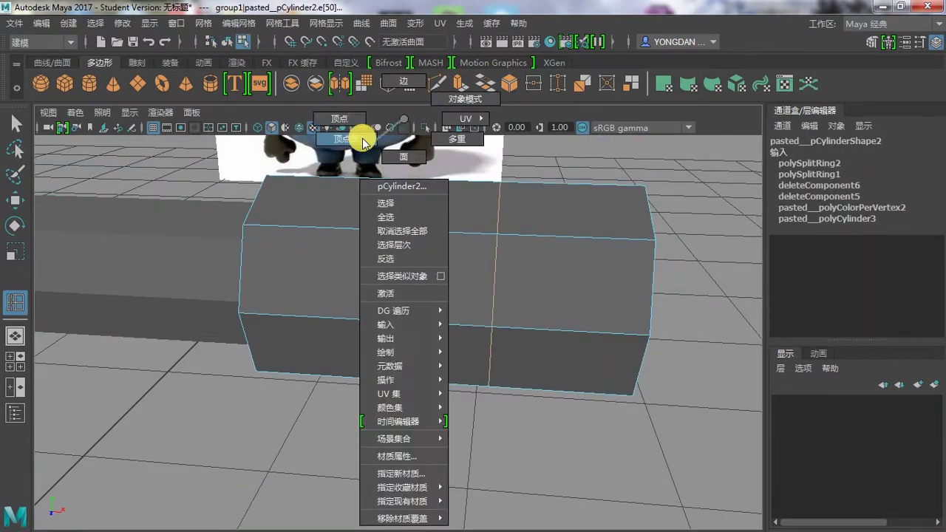
mouse_move(569, 313)
alt+mouse_down()
mouse_move(567, 304)
mouse_move(375, 289)
alt+mouse_up()
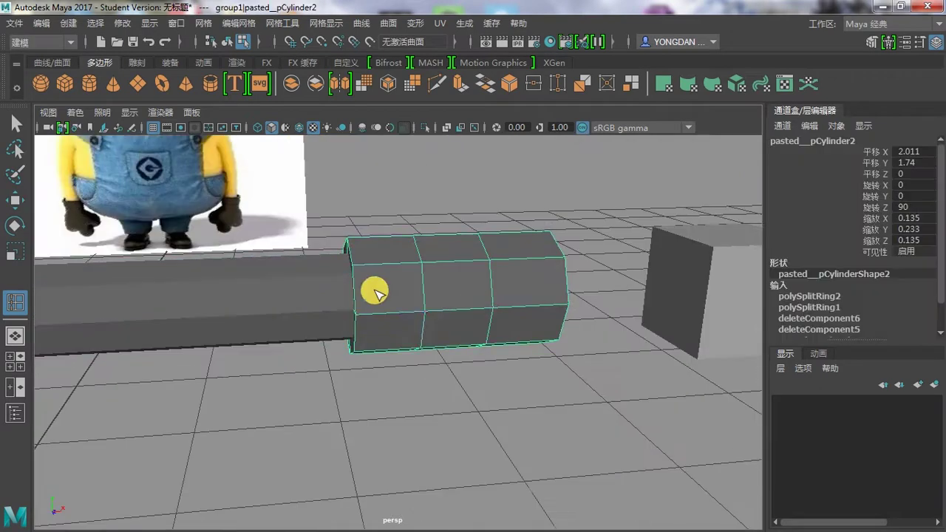
Step: Marquee-select the vertices at the cuff's arm end
click(384, 287)
click(15, 123)
drag(317, 215, 385, 387)
Step: Scale the cuff's end vertex rings in front view so it narrows toward the hand
key(r)
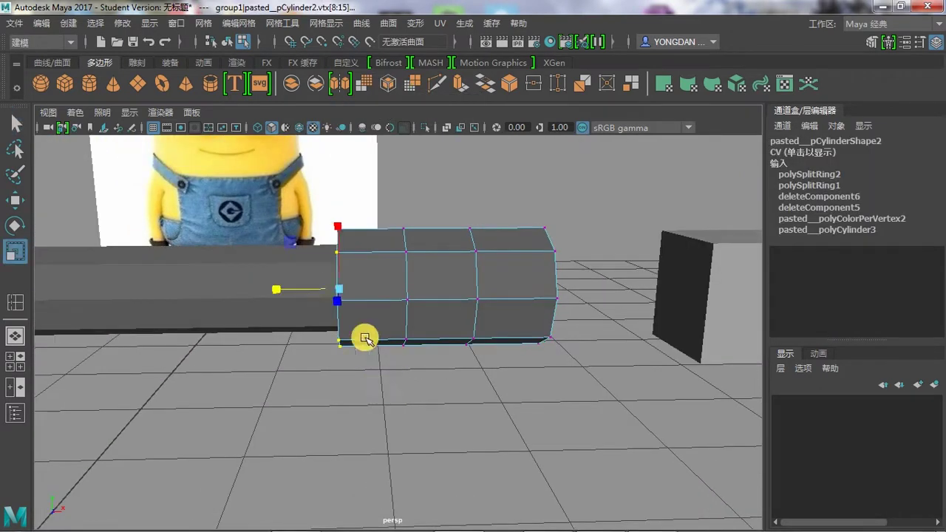
key(space)
key(space)
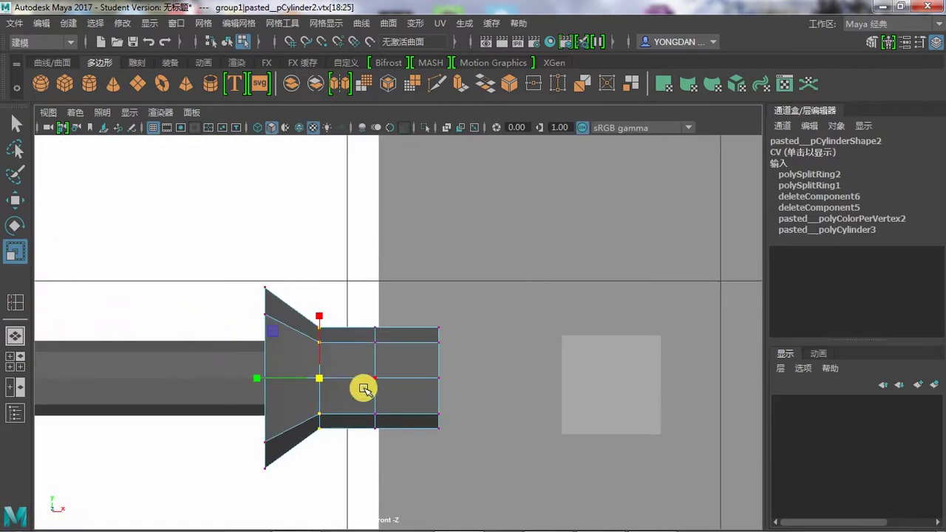
drag(493, 467, 492, 467)
key(4)
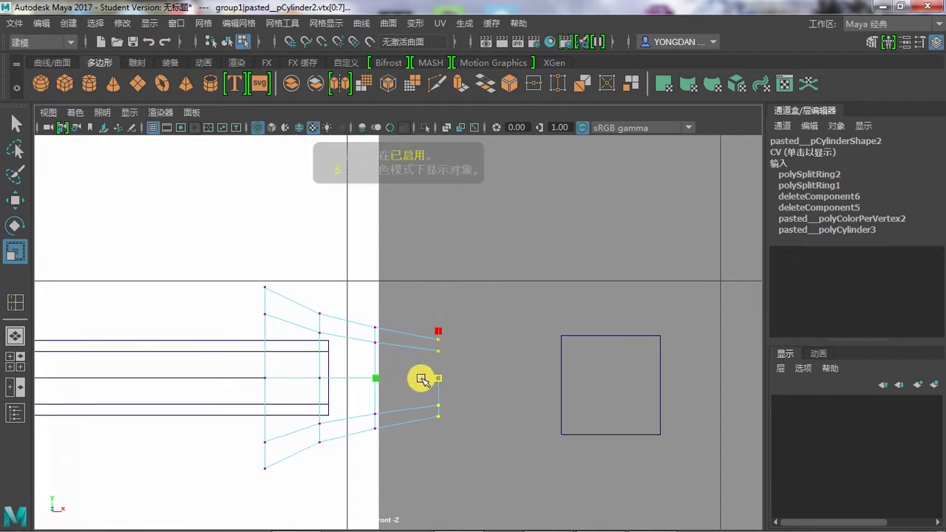
key(5)
key(F8)
Step: Turn off smooth preview and orbit to inspect the tapered cuff
key(space)
key(space)
alt+drag(631, 372, 538, 375)
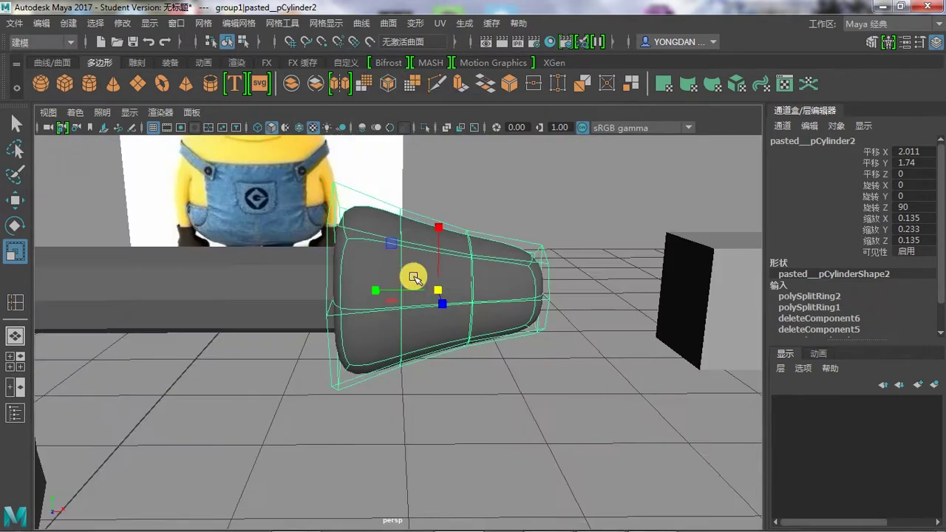
alt+drag(422, 138, 461, 321)
key(1)
alt+drag(551, 277, 456, 370)
right_drag(423, 148, 422, 332)
mouse_move(422, 332)
alt+mouse_down()
mouse_move(433, 361)
mouse_move(439, 338)
mouse_move(387, 281)
alt+mouse_up()
click(466, 373)
Step: Scale the vertices of the cuff's open-end rim
key(w)
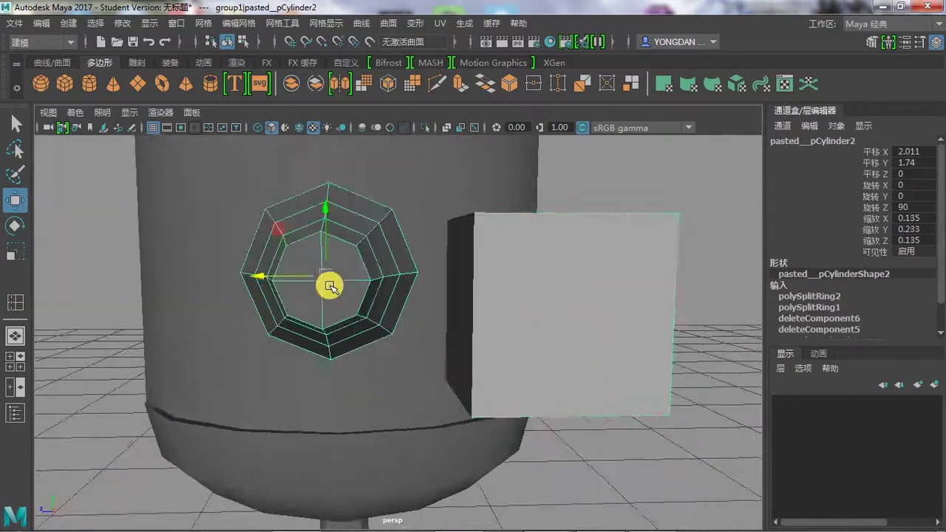
click(387, 281)
scroll(391, 334, up, 3)
key(F9)
click(253, 169)
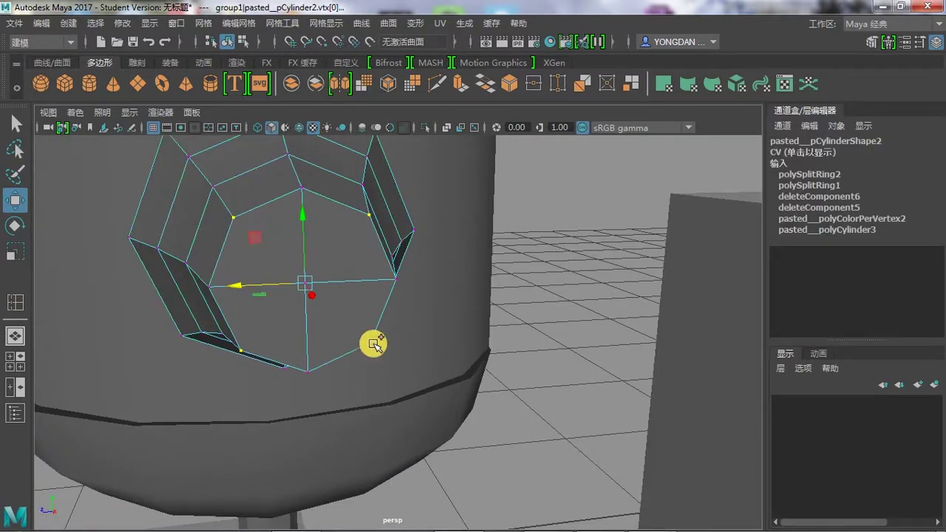
alt+drag(373, 347, 328, 360)
key(r)
mouse_move(264, 274)
alt+mouse_down()
mouse_move(364, 304)
mouse_move(362, 280)
mouse_move(318, 313)
alt+mouse_up()
mouse_move(418, 331)
alt+mouse_down()
mouse_move(473, 281)
mouse_move(452, 271)
mouse_move(412, 306)
mouse_move(368, 298)
mouse_move(253, 238)
alt+mouse_up()
key(w)
key(r)
mouse_move(256, 204)
alt+mouse_down()
mouse_move(328, 271)
mouse_move(458, 275)
mouse_move(333, 264)
mouse_move(518, 334)
mouse_move(682, 360)
mouse_move(554, 359)
alt+mouse_up()
Step: Centre pCube3, now 0.104, in the cuff opening from the side view at Z 0.005
click(682, 360)
key(space)
scroll(443, 355, up, 3)
key(w)
drag(369, 333, 302, 340)
Step: Insert edge loops on the hand cube, including a vertical one
key(w)
scroll(349, 336, up, 2)
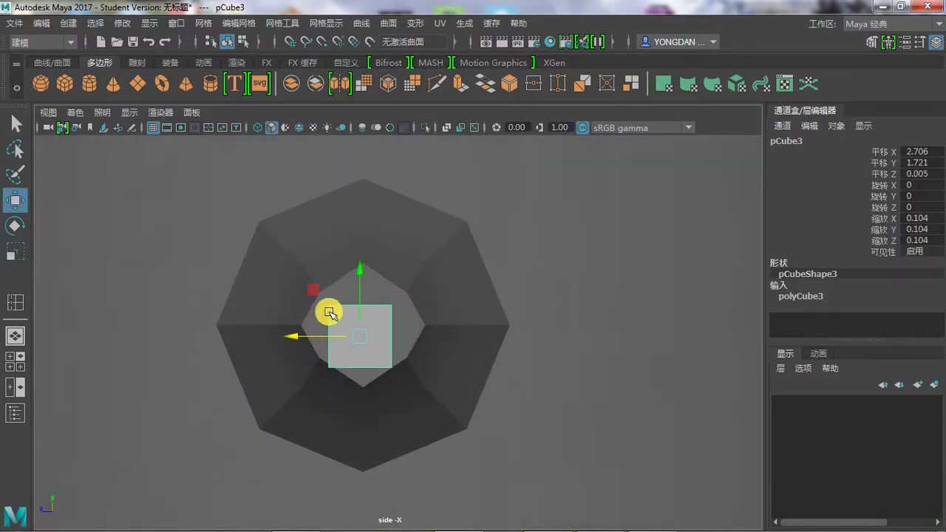
key(space)
key(r)
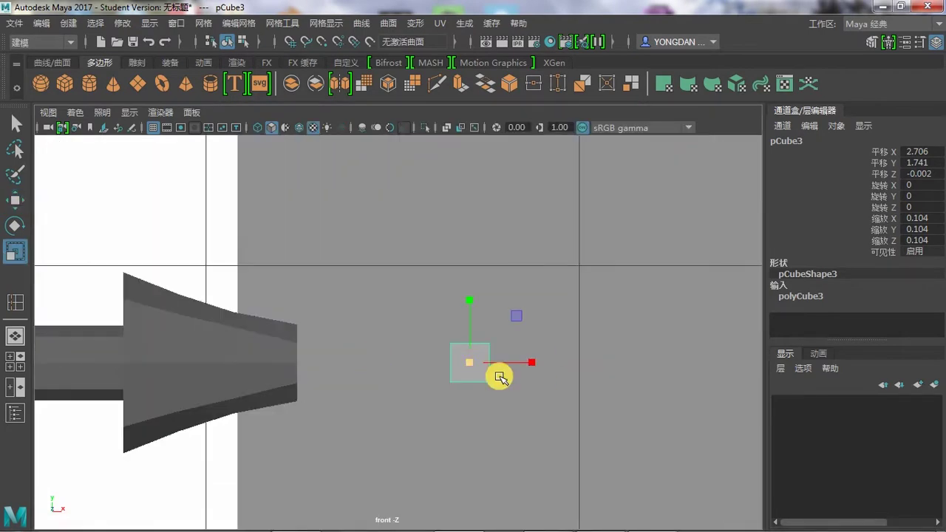
scroll(372, 393, up, 3)
click(17, 300)
click(205, 390)
key(space)
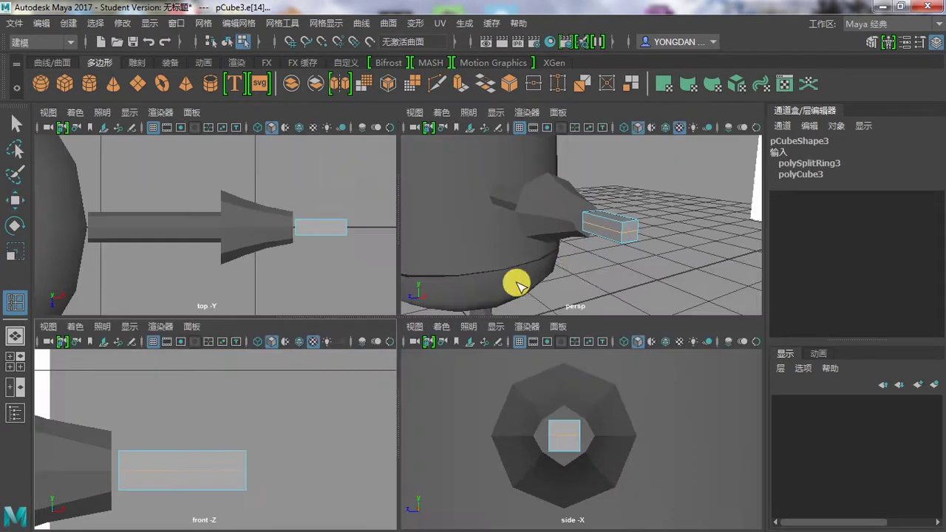
alt+drag(501, 321, 363, 348)
key(space)
Step: Stretch pCube3 to 0.332 along X and move it to X 2.43 toward the cuff
key(space)
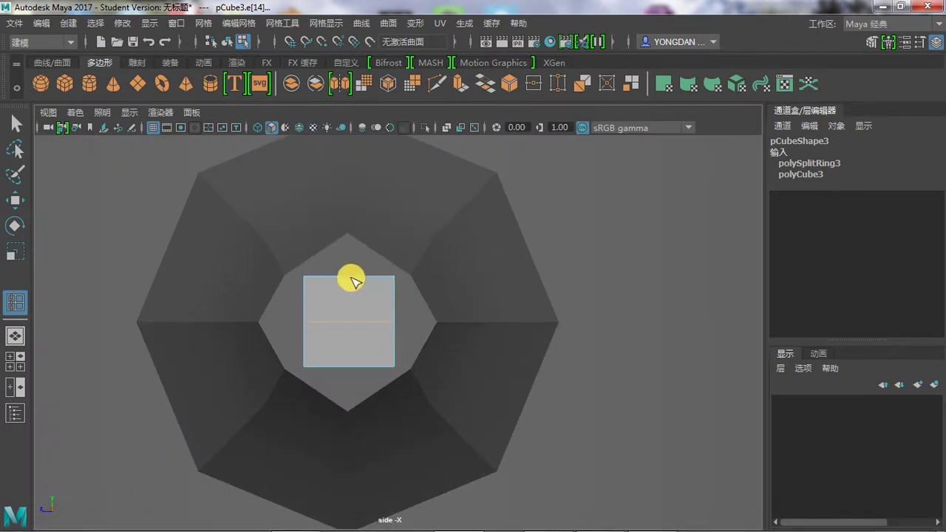
click(349, 281)
scroll(363, 311, up, 3)
key(q)
key(space)
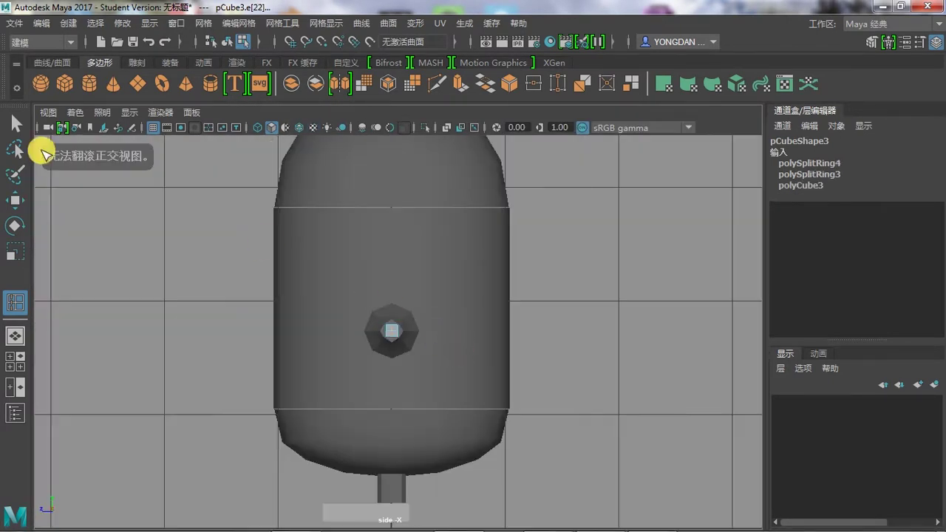
key(space)
key(F8)
alt+drag(510, 357, 540, 323)
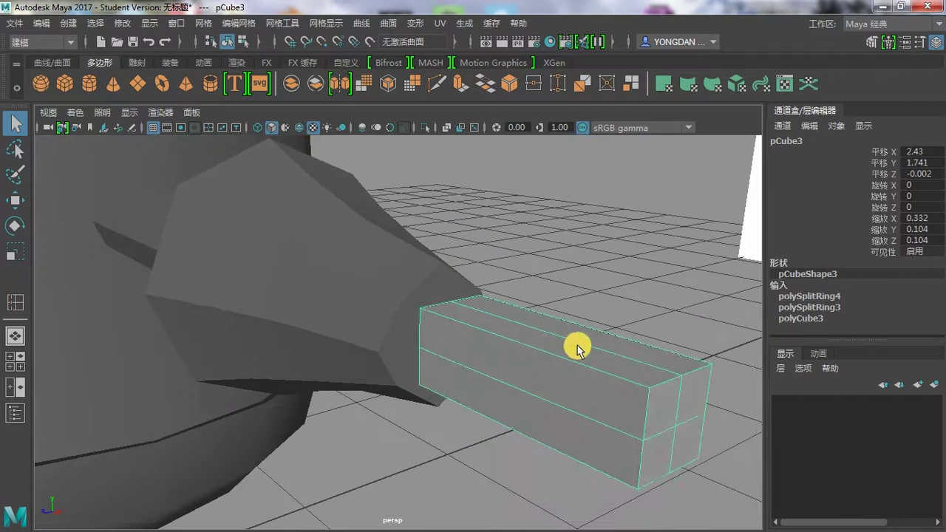
key(space)
drag(253, 414, 254, 443)
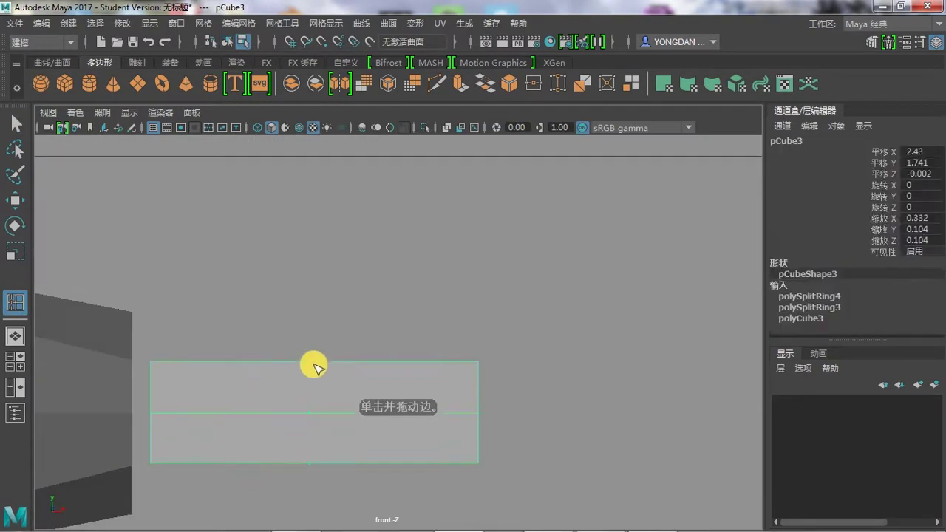
right_drag(296, 166, 296, 360)
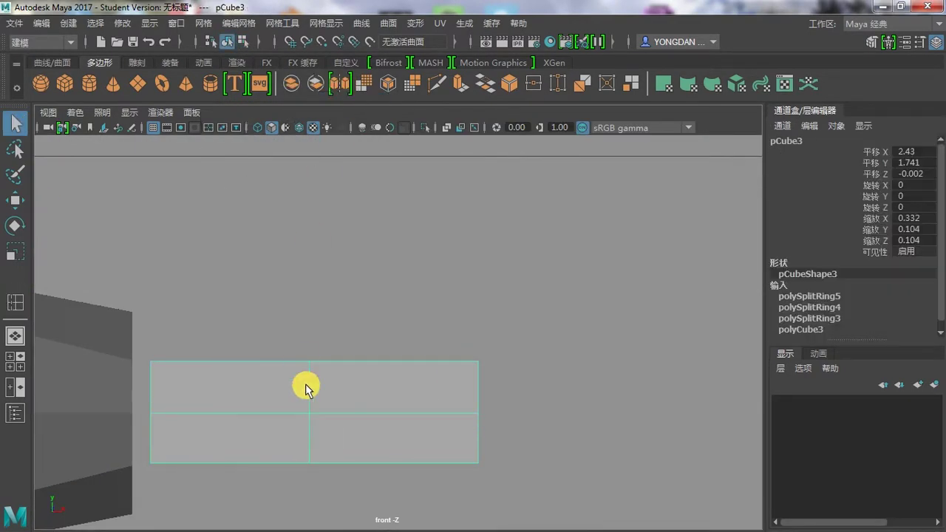
key(space)
key(space)
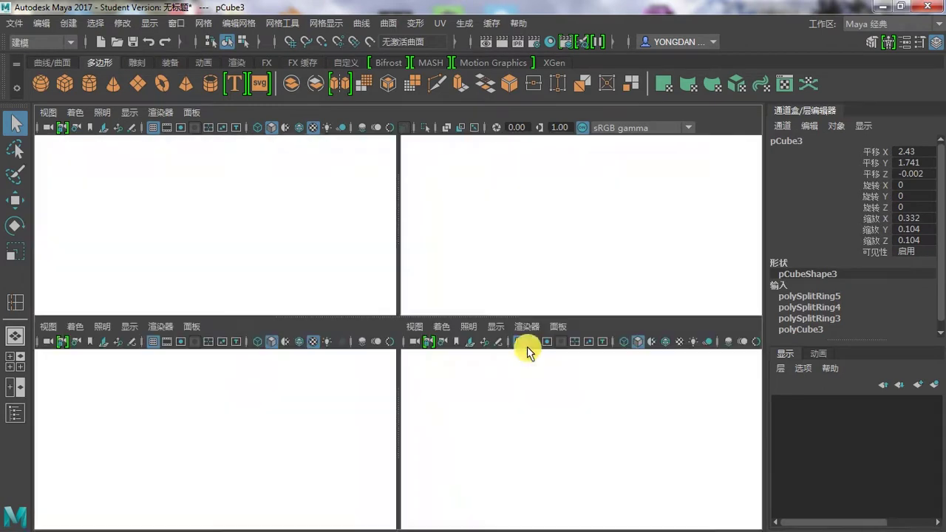